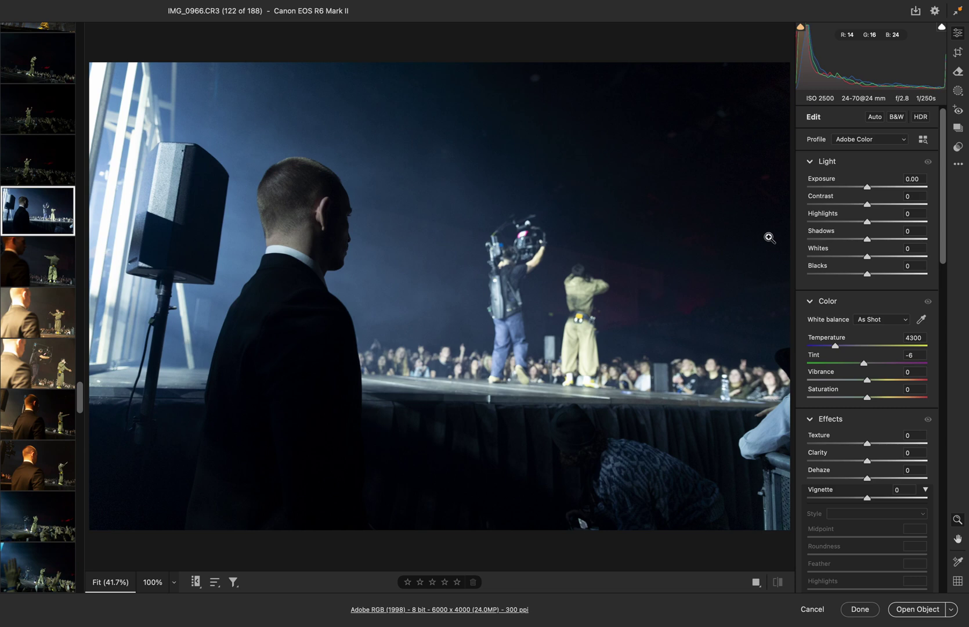
# - Compare the unrated and rated concert shots of the suited guard and the performer between IMG_0966 and IMG_1002
pyautogui.press('Down')
pyautogui.press('Down')
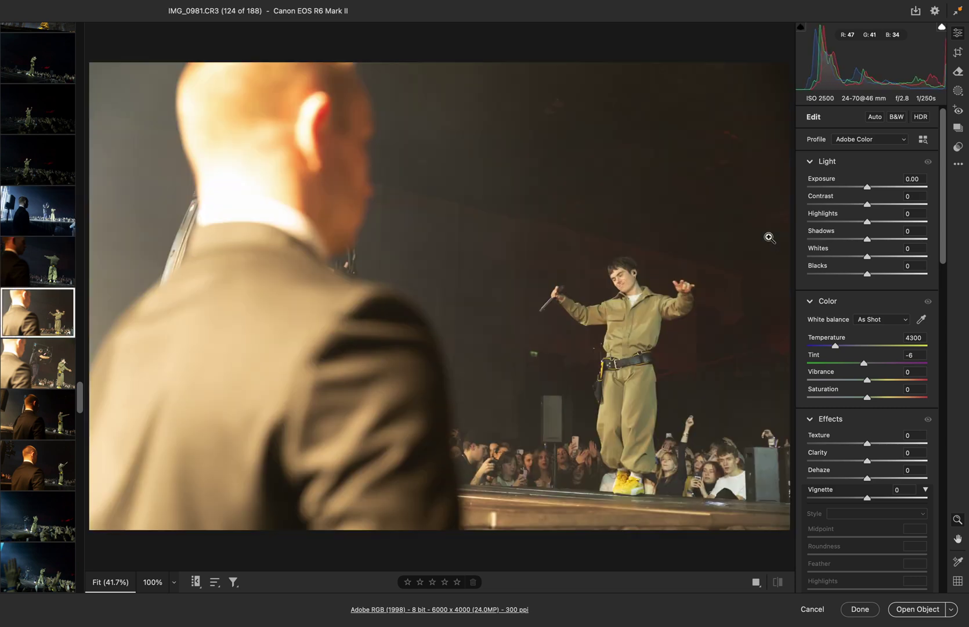
pyautogui.press('Down')
pyautogui.press('Down')
pyautogui.press('Down')
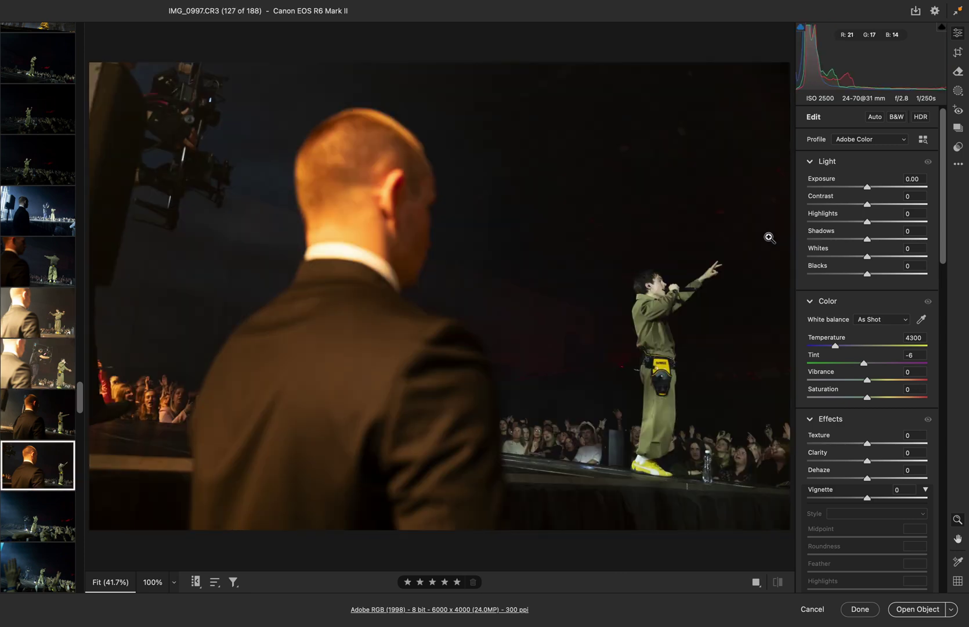
pyautogui.press('Up')
pyautogui.press('Up')
pyautogui.press('Up')
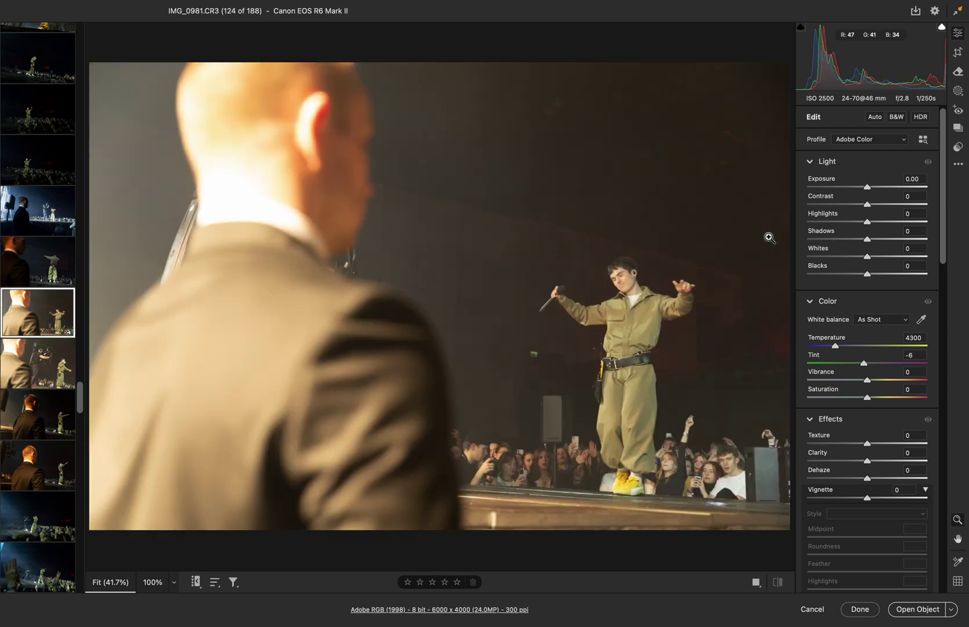
pyautogui.press('Down')
pyautogui.press('Down')
pyautogui.press('Down')
pyautogui.press('Down')
pyautogui.press('Down')
pyautogui.press('Down')
pyautogui.press('Down')
pyautogui.press('Down')
pyautogui.press('Down')
pyautogui.press('Down')
pyautogui.press('Down')
pyautogui.press('Down')
pyautogui.press('Down')
pyautogui.press('Down')
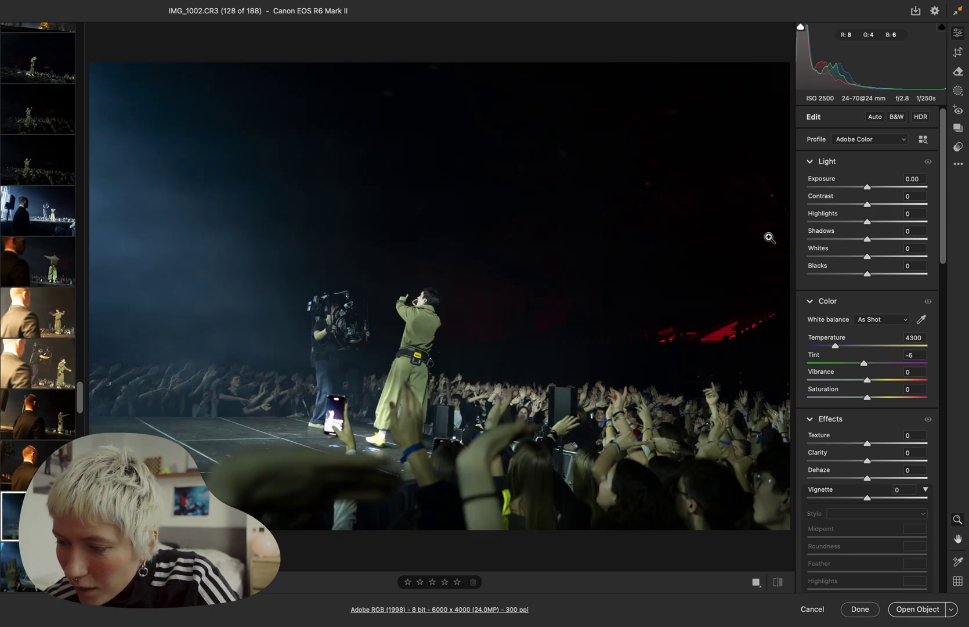
# - Review the earlier shots in reverse order, back to the opening photos of the shoot
pyautogui.press('Up')
pyautogui.press('Up')
pyautogui.press('Up')
pyautogui.press('Up')
pyautogui.press('Up')
pyautogui.press('Up')
pyautogui.press('Up')
pyautogui.press('Up')
pyautogui.press('Up')
pyautogui.press('Up')
pyautogui.press('Up')
pyautogui.press('Up')
pyautogui.press('Up')
pyautogui.press('Up')
pyautogui.press('Up')
pyautogui.press('Up')
pyautogui.press('Up')
pyautogui.press('Up')
pyautogui.press('Up')
pyautogui.press('Up')
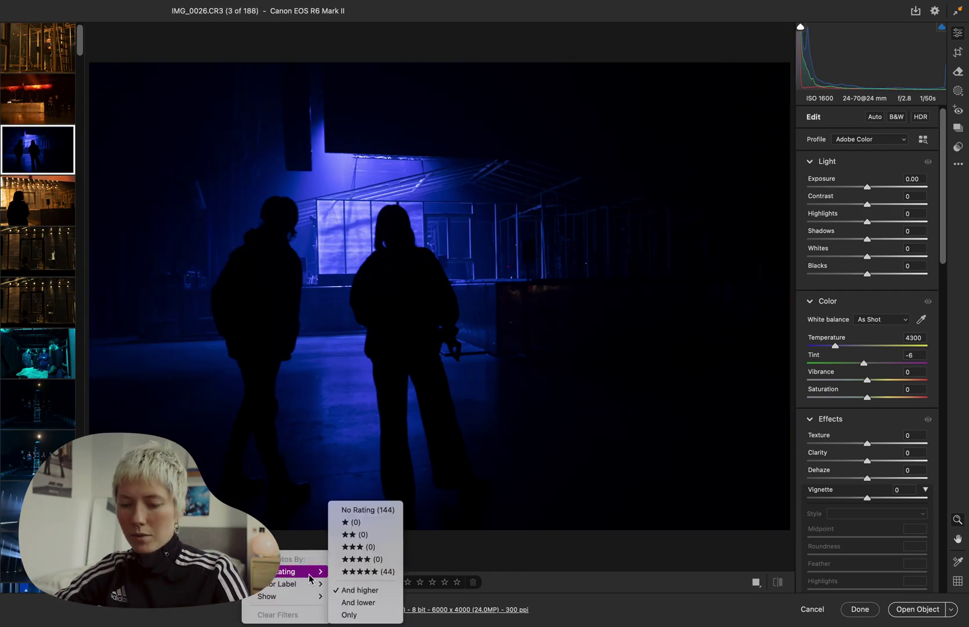
# - Filter the filmstrip to five-star photos and select the backlit silhouette photo IMG_0349
pyautogui.click(357, 574)
pyautogui.scroll(-10, 41, 174)
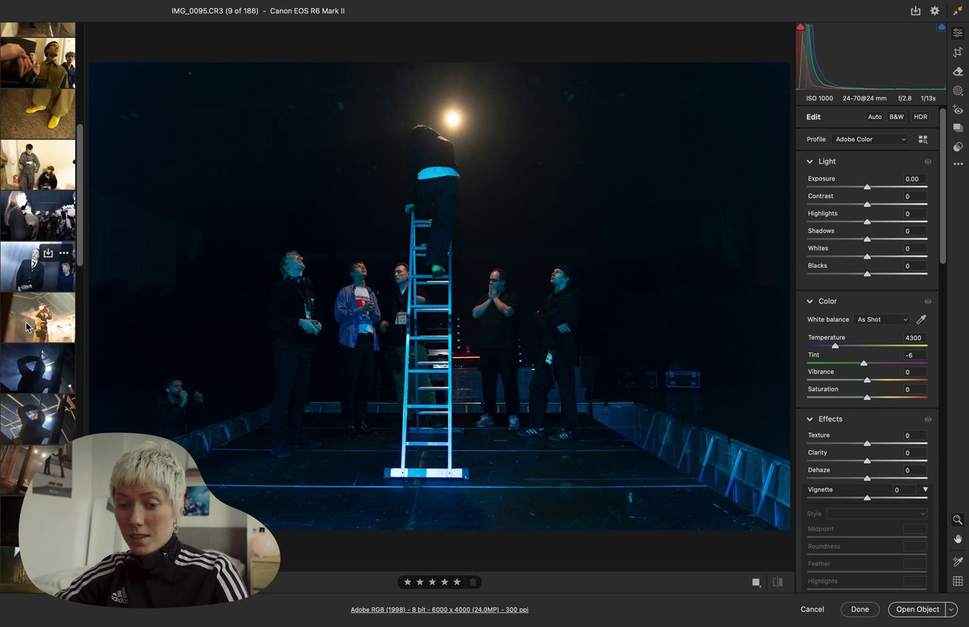
pyautogui.click(28, 282)
pyautogui.press('Down')
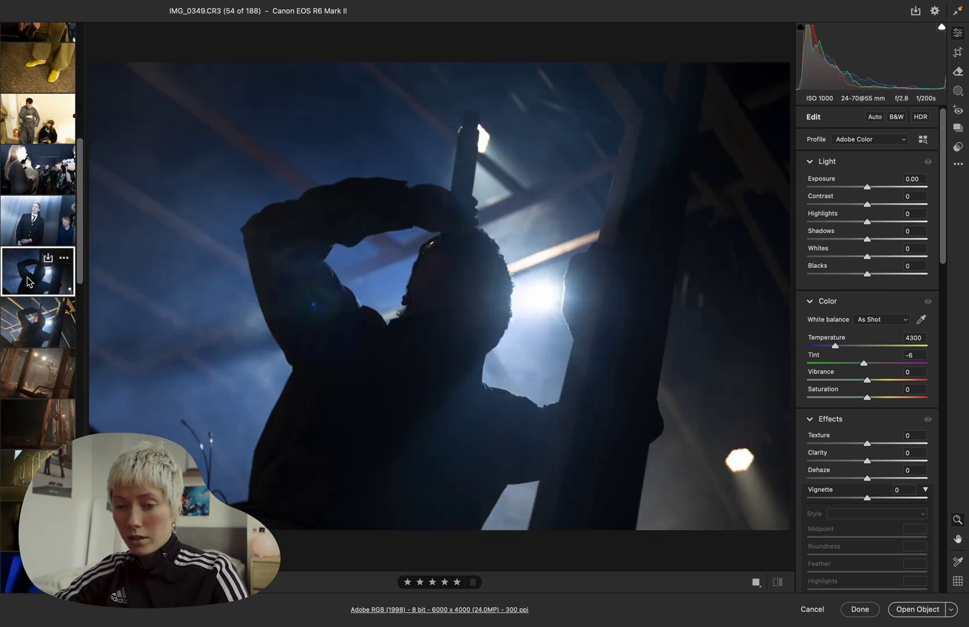
# - Show all photos to restore the five-star rating of IMG_0298, and filter the filmstrip to five stars again
pyautogui.click(284, 612)
pyautogui.scroll(-3, 23, 259)
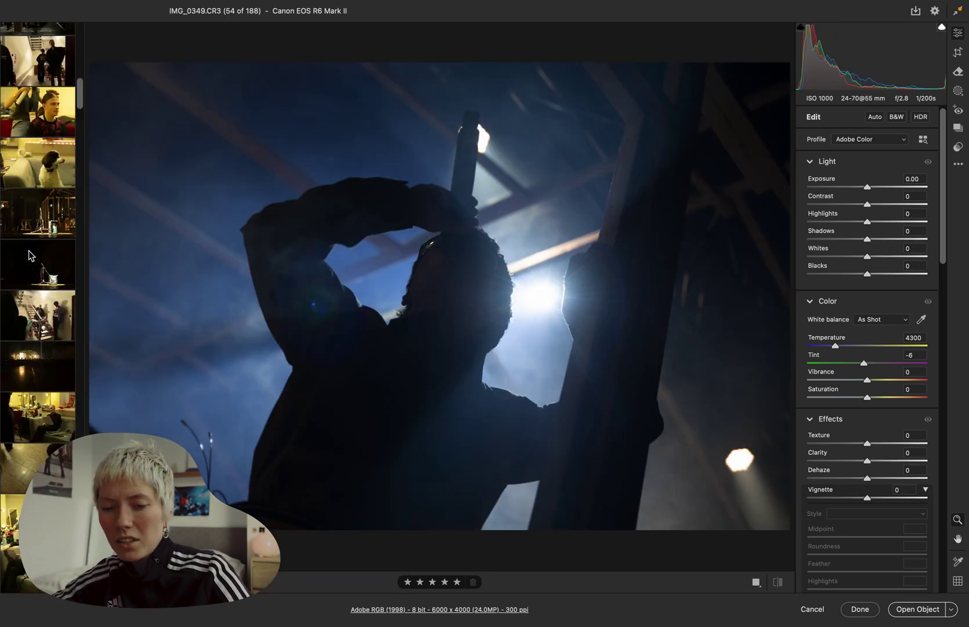
pyautogui.scroll(3, 23, 232)
pyautogui.click(21, 128)
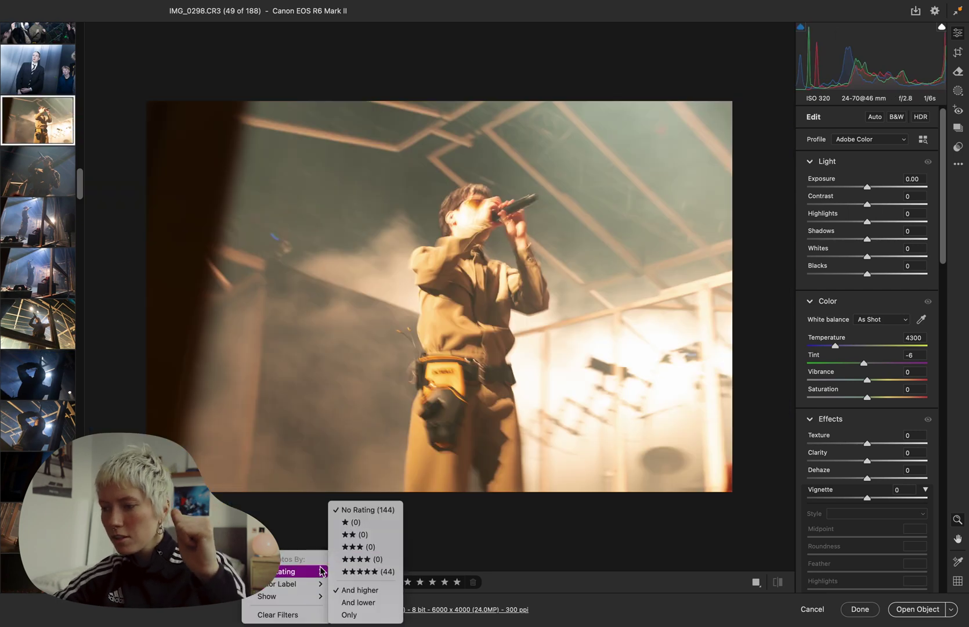
pyautogui.scroll(3, 17, 271)
pyautogui.scroll(-1, 19, 272)
# - Apply the S - Kodak Portra 400 - favorite preset to IMG_0298 and set its Exposure to -1.05
pyautogui.click(958, 147)
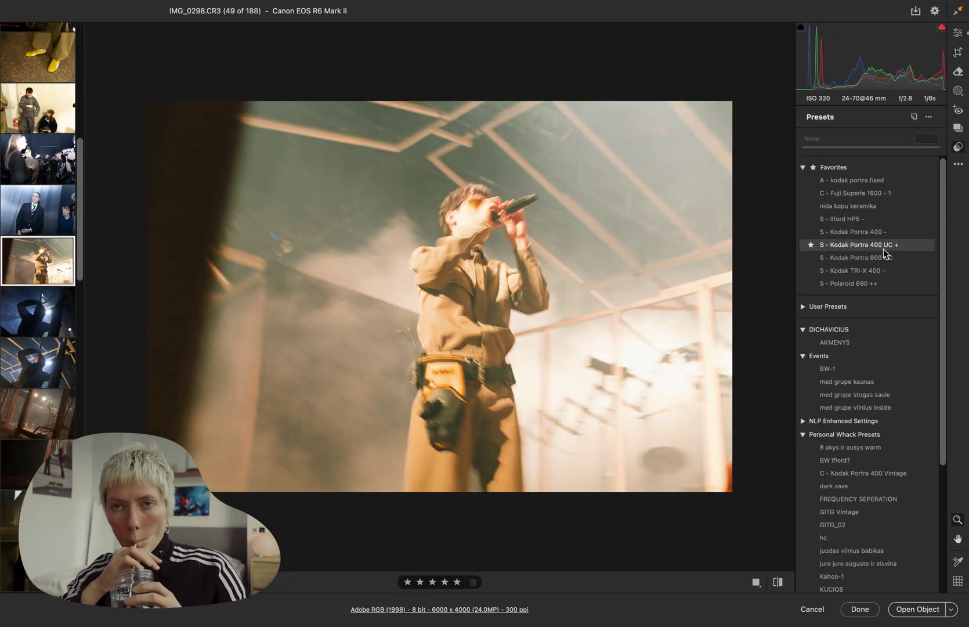
pyautogui.click(884, 244)
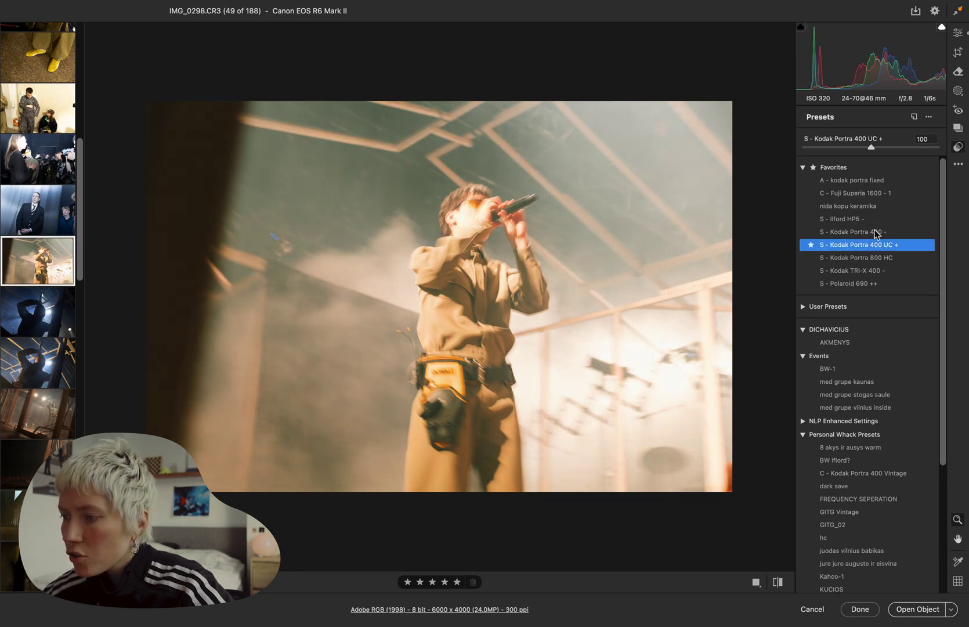
pyautogui.click(873, 231)
pyautogui.press('e')
pyautogui.press('i')
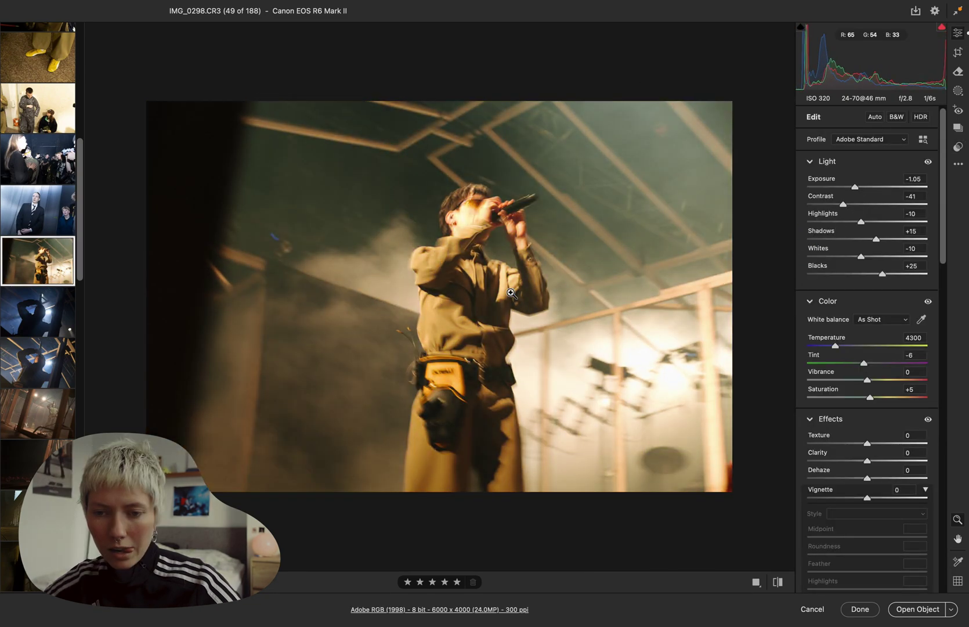
pyautogui.click(627, 427)
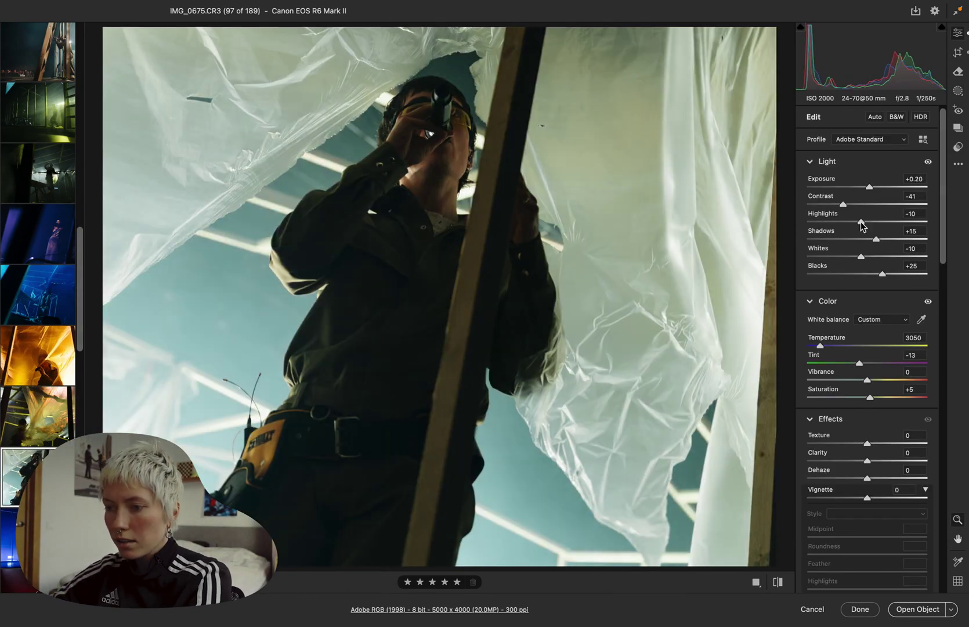
# - Raise the Shadows to about +66 on IMG_0675, the performer standing behind the wooden beam
pyautogui.moveTo(876, 240); pyautogui.dragTo(911, 244)
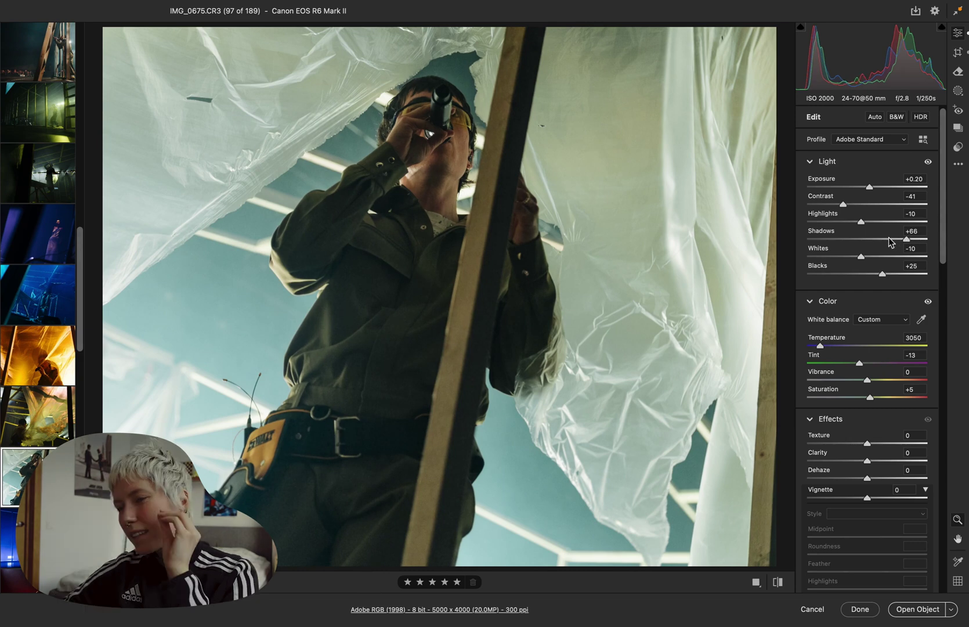
# - Lower the overall exposure slightly and darken the blurred foreground man in IMG_0981 with a linear gradient mask
pyautogui.moveTo(866, 185); pyautogui.dragTo(864, 186)
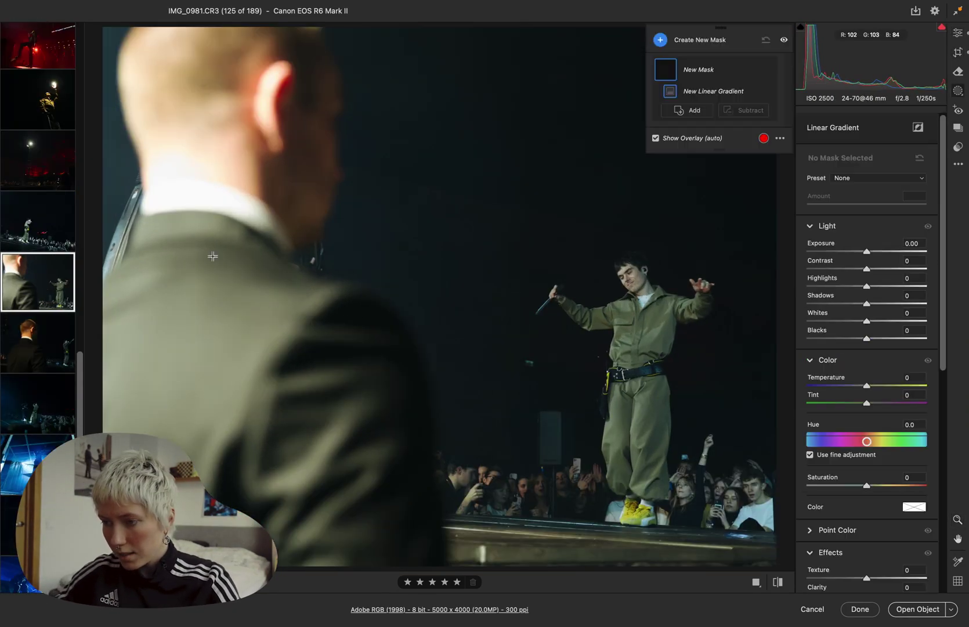
pyautogui.moveTo(866, 251); pyautogui.dragTo(843, 251)
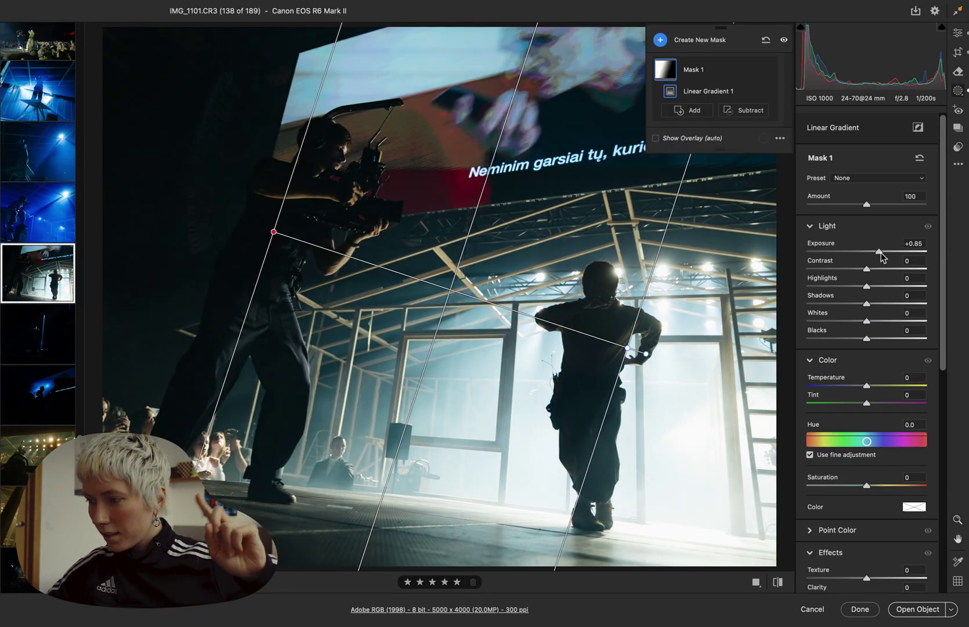
# - Delete the linear gradient mask from IMG_1101 and reduce the photo's Highlights
pyautogui.press('Delete')
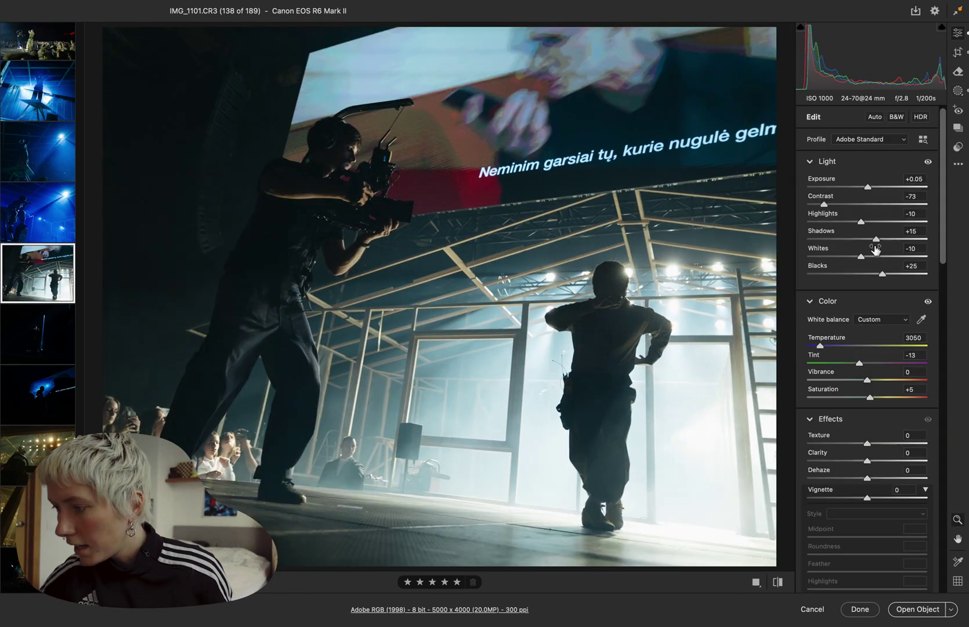
pyautogui.moveTo(860, 221); pyautogui.dragTo(847, 204)
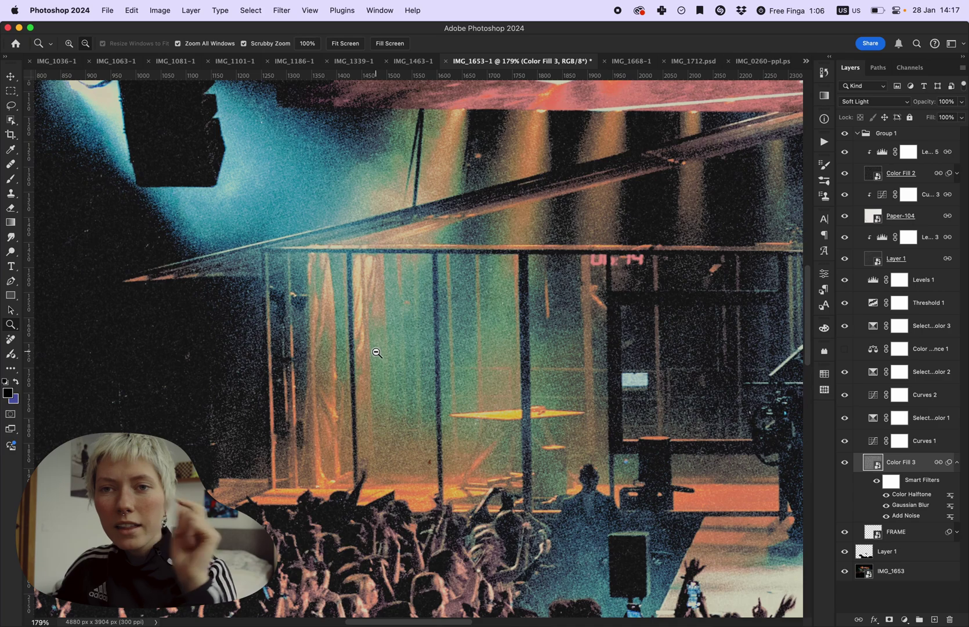
# - Clone out the bright sheet of paper on the dark stage panel in IMG_1653, working on the bottom Layer 1
pyautogui.moveTo(442, 283); pyautogui.dragTo(456, 320)
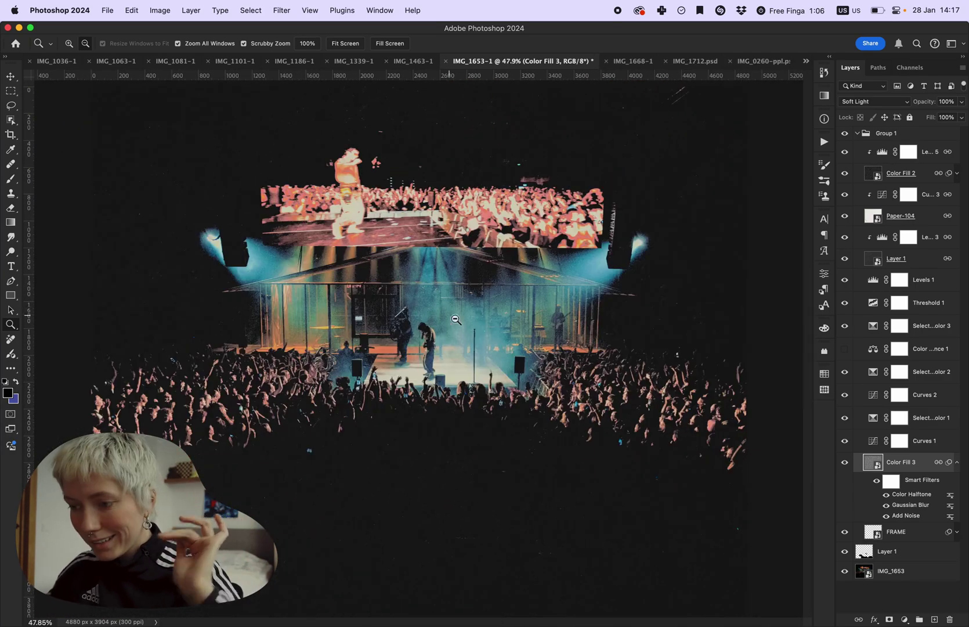
pyautogui.click(903, 558)
pyautogui.moveTo(316, 330); pyautogui.dragTo(443, 310)
pyautogui.press('j')
pyautogui.press('s')
pyautogui.moveTo(505, 300); pyautogui.dragTo(481, 296)
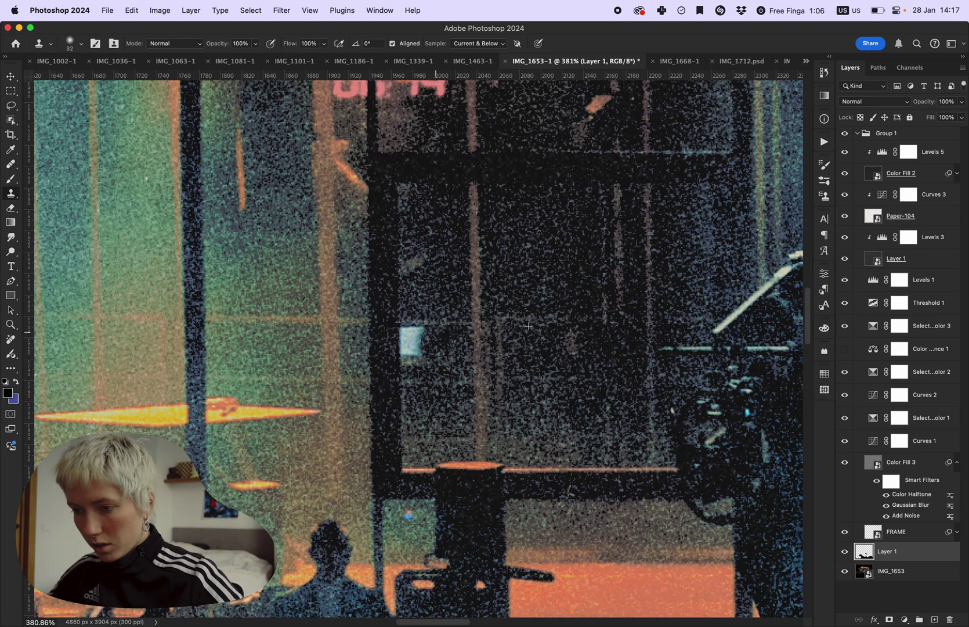
pyautogui.scroll(-5, 560, 306)
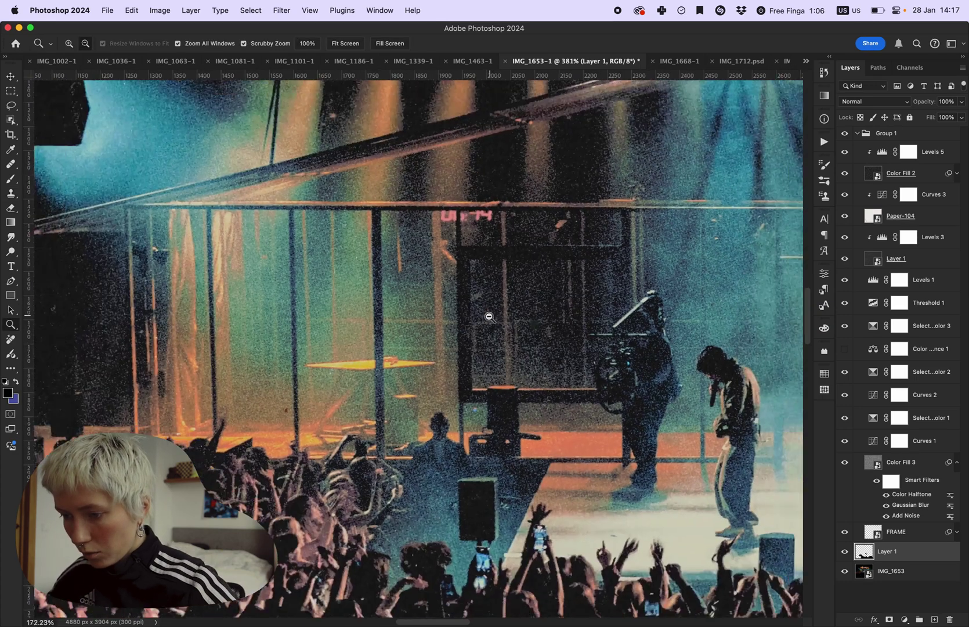
# - Retouch small distracting spots across the stage backdrop with the Healing Brush
pyautogui.press('j')
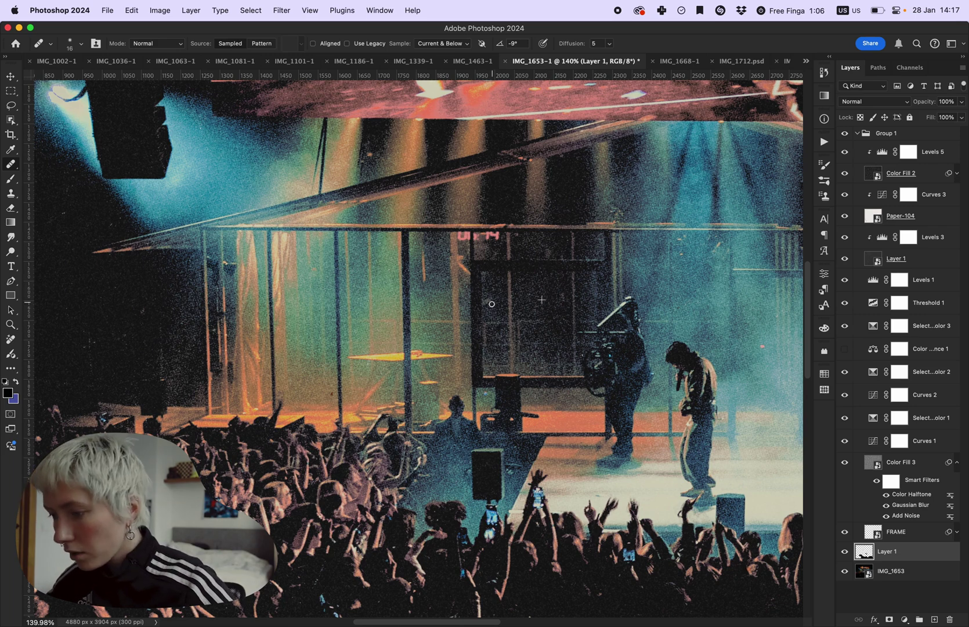
pyautogui.hscroll(5, 423, 276)
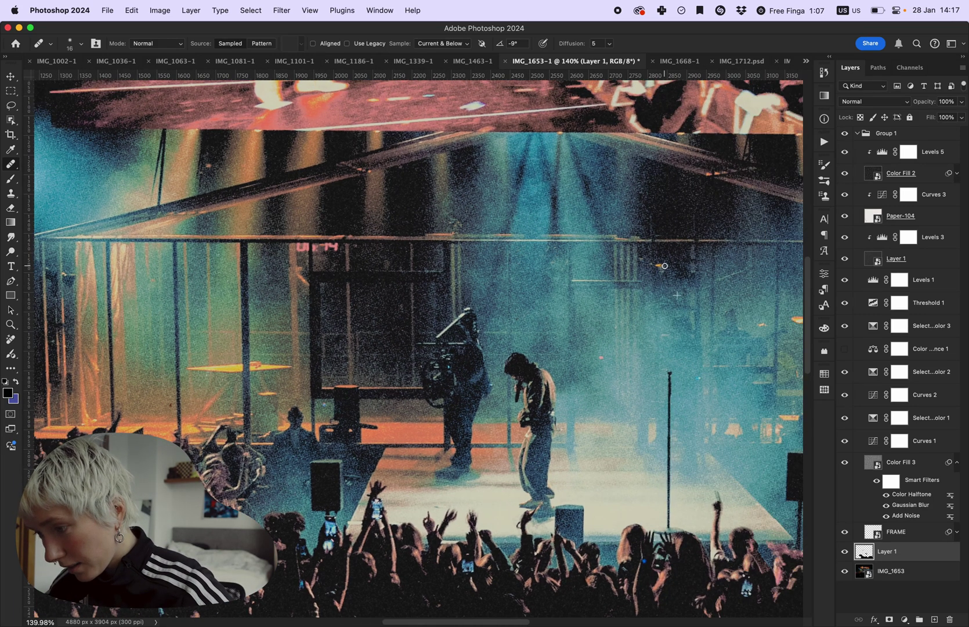
pyautogui.hscroll(4, 662, 268)
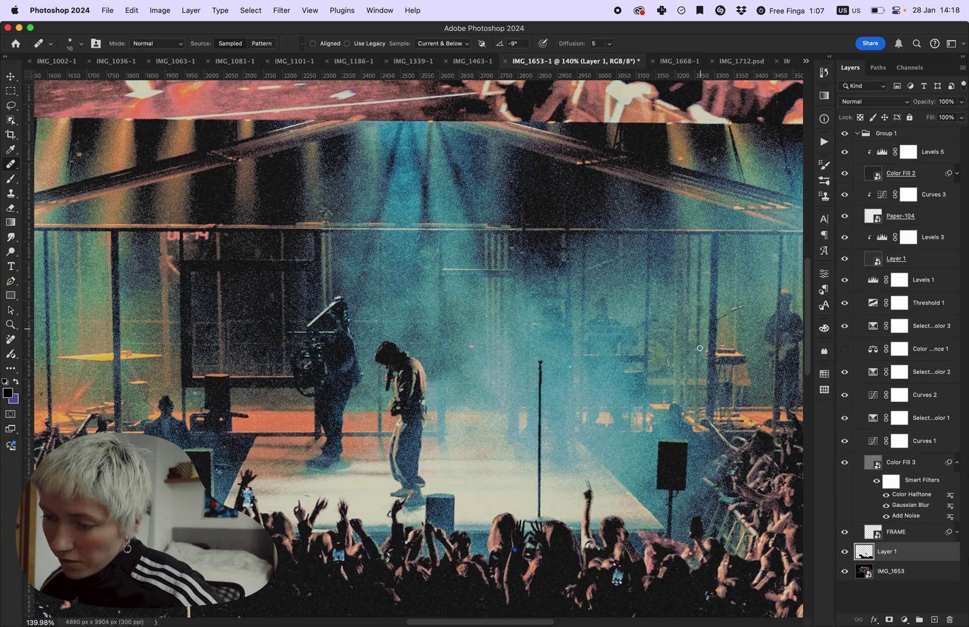
pyautogui.hscroll(7, 702, 305)
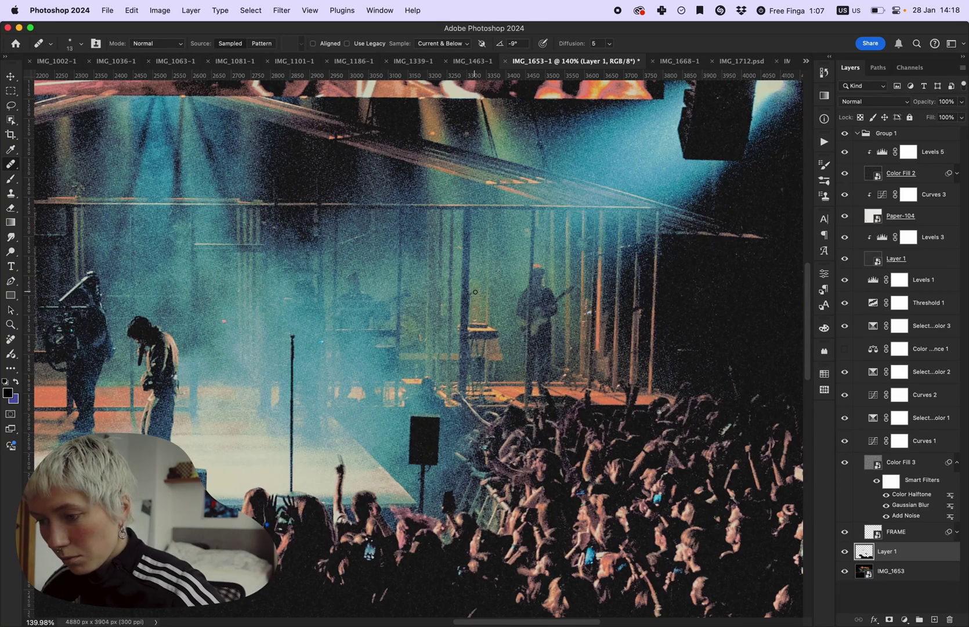
# - Remove the black speaker and its stand beside the right end of the stage with the Healing Brush
pyautogui.scroll(-5, 482, 256)
pyautogui.hscroll(-2, 481, 256)
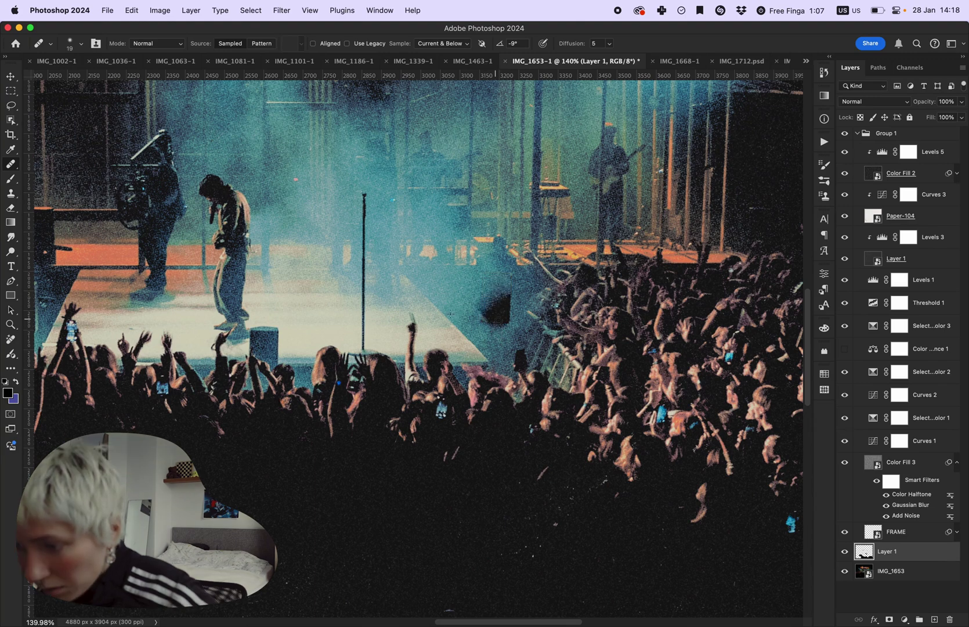
pyautogui.press(']')
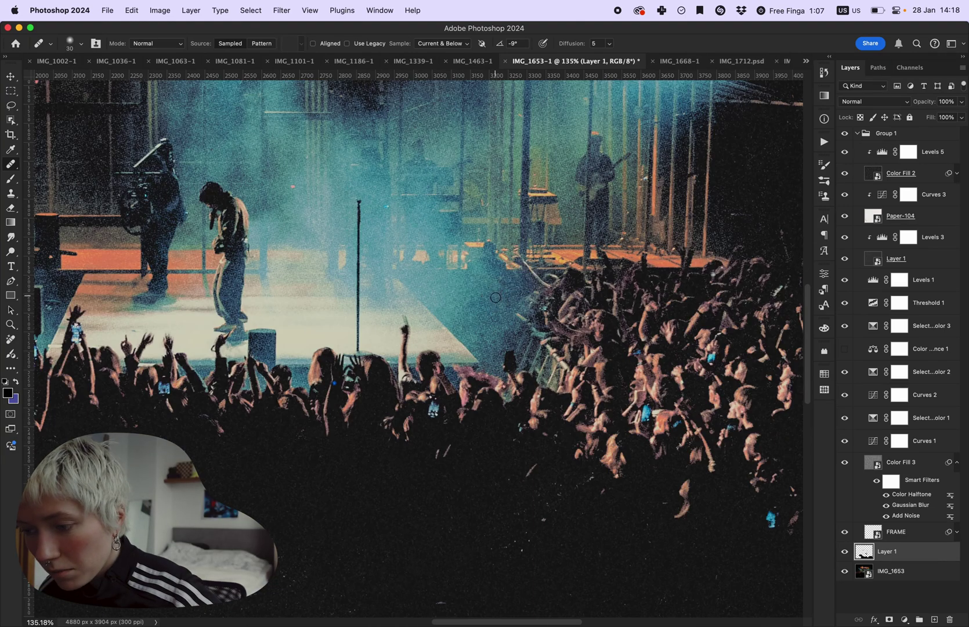
# - Remove the black speaker at the left edge of the stage using the Clone Stamp and Healing Brush
pyautogui.hscroll(-7, 511, 323)
pyautogui.press(']')
pyautogui.scroll(5, 249, 390)
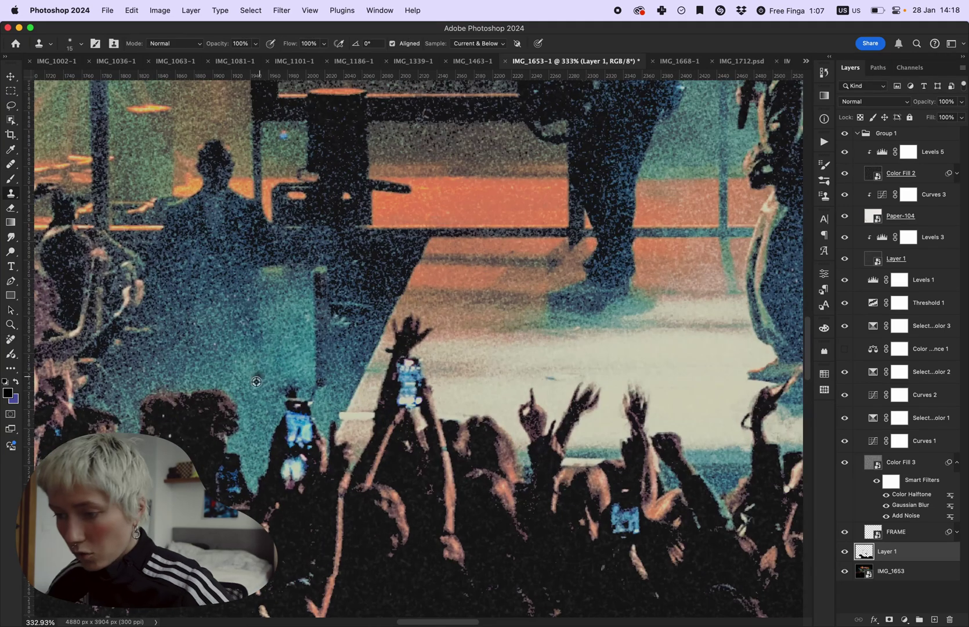
pyautogui.scroll(-8, 301, 355)
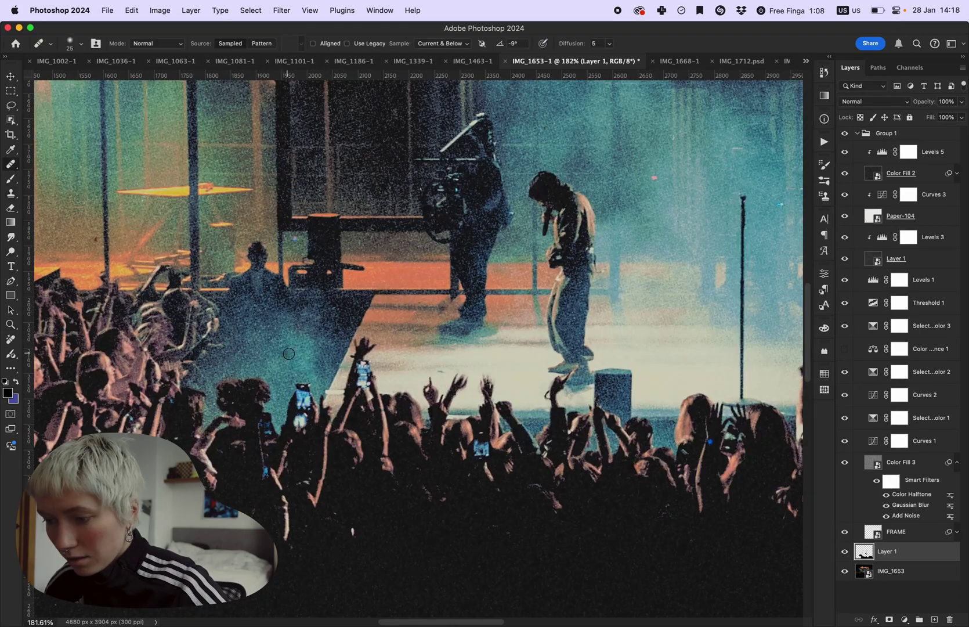
# - Enlarge the Healing Brush and remove the microphone stand at the front of the stage, cloning its base near the raised hands
pyautogui.press(']')
pyautogui.scroll(5, 508, 227)
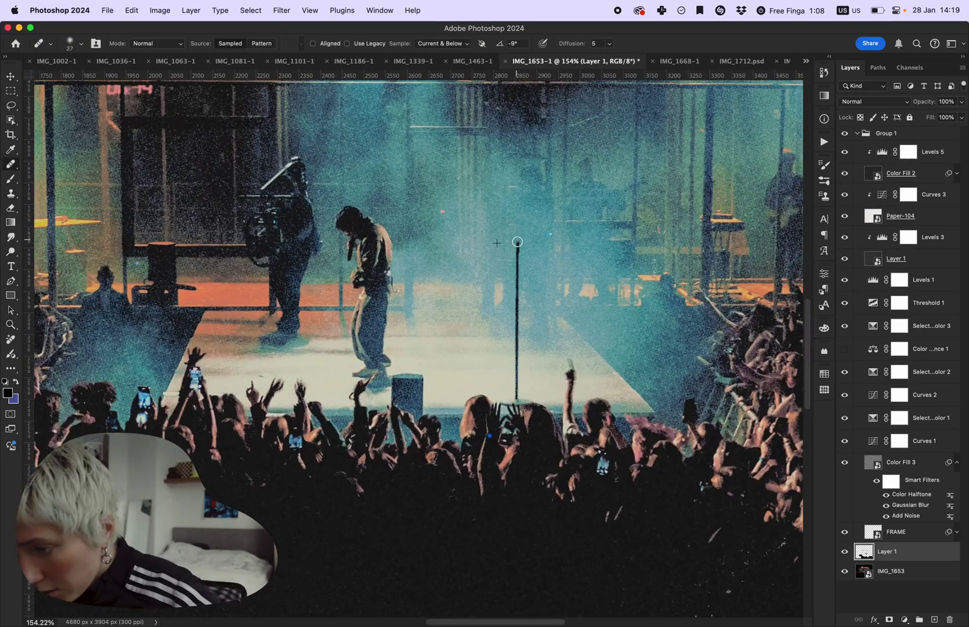
pyautogui.scroll(6, 517, 384)
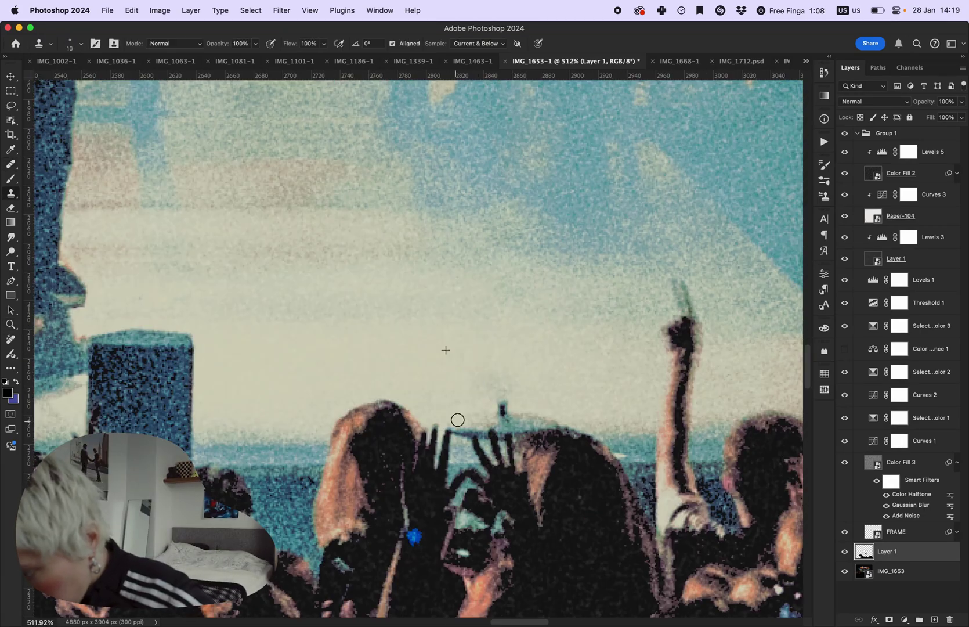
pyautogui.scroll(-12, 521, 341)
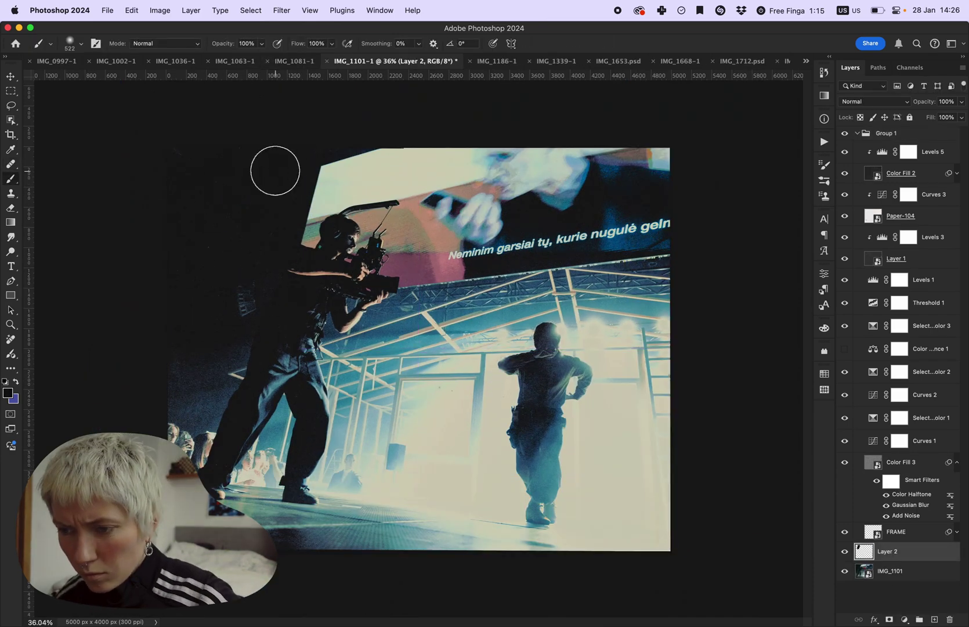
# - Retouch the blue speaker at the back of the stage in IMG_1101 with the Healing Brush on Layer 2
pyautogui.scroll(10, 275, 170)
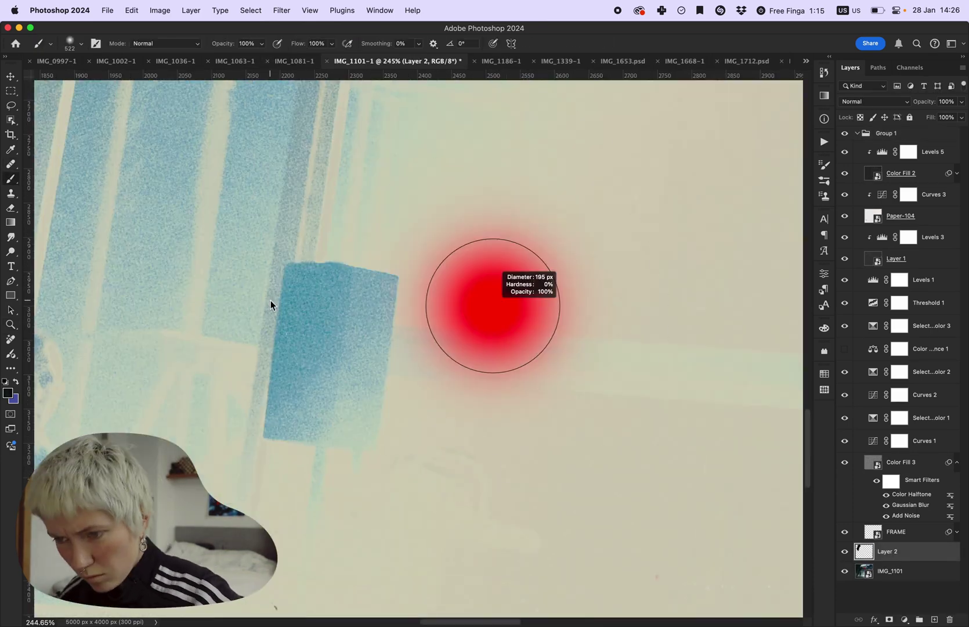
pyautogui.scroll(-3, 461, 493)
pyautogui.press('j')
pyautogui.click(359, 360)
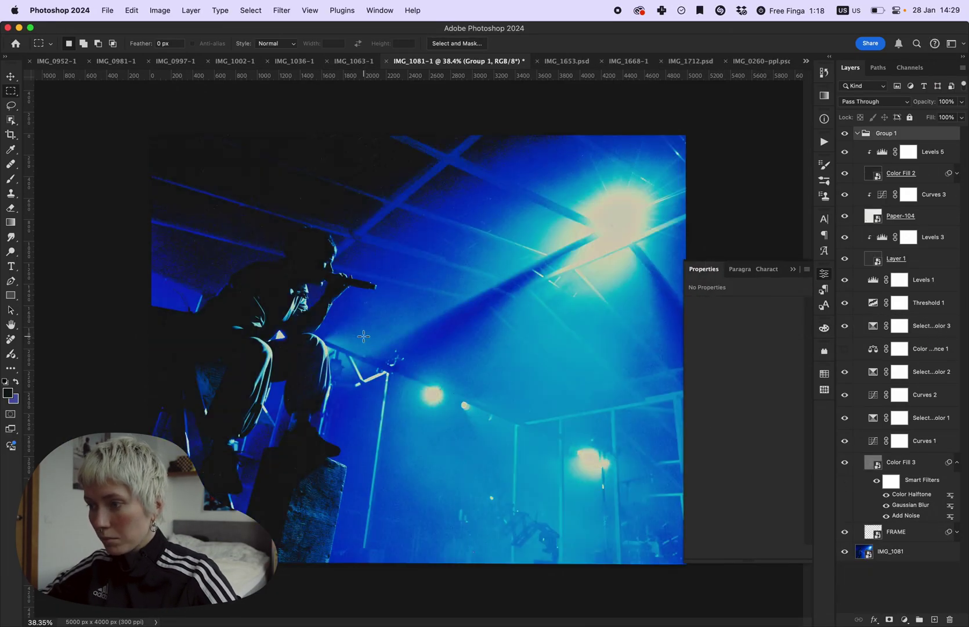
# - Hide the Curves 2 adjustment layer in IMG_1081 to lighten the dark areas
pyautogui.click(877, 490)
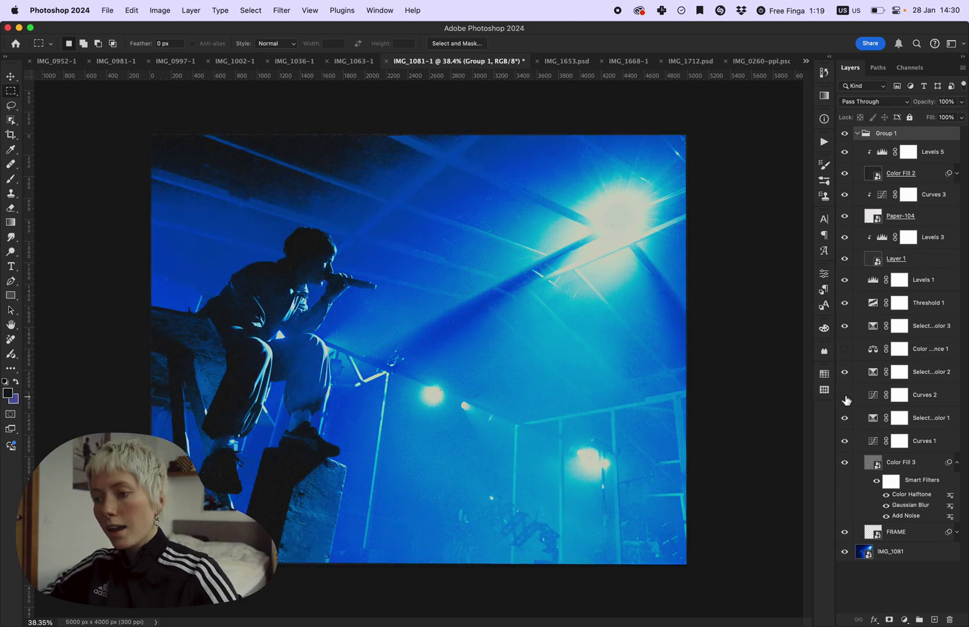
# - Show the Curves 2 adjustment again and reshape its curve, and open the Selective Color 2 settings
pyautogui.doubleClick(872, 394)
pyautogui.moveTo(754, 371); pyautogui.dragTo(803, 337)
pyautogui.click(864, 375)
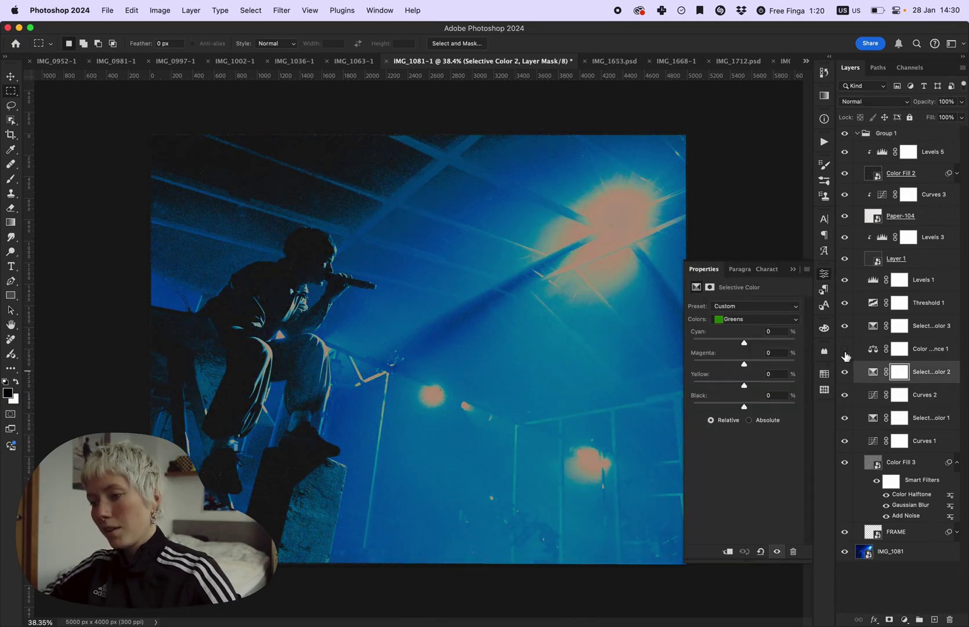
# - Show Color Balance 1, shift its Highlights to +34 green, and paint its mask black with a large soft brush
pyautogui.click(844, 349)
pyautogui.click(872, 348)
pyautogui.moveTo(729, 350); pyautogui.dragTo(748, 377)
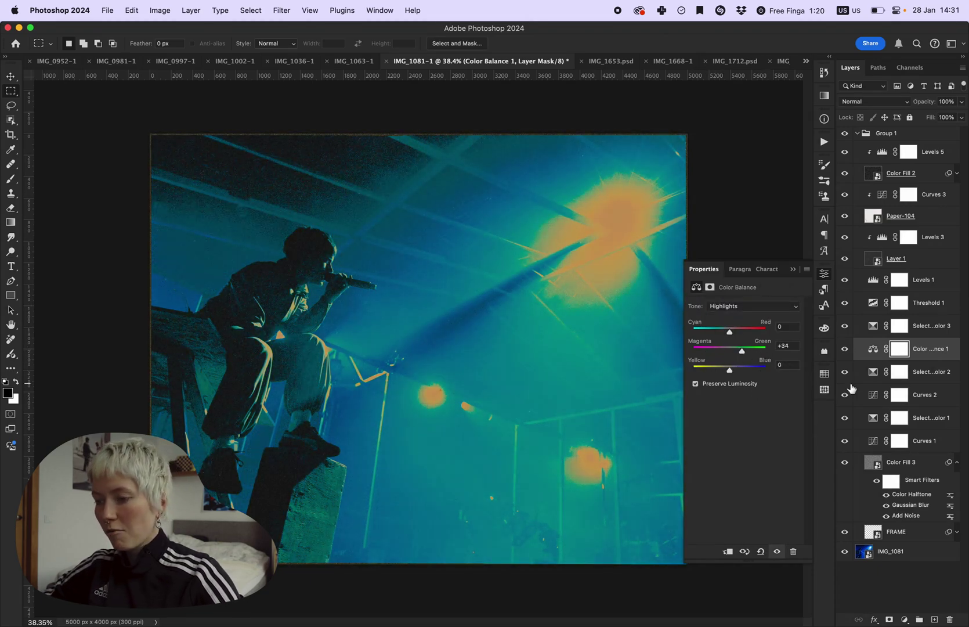
pyautogui.press('b')
pyautogui.moveTo(581, 243); pyautogui.dragTo(411, 238)
# - Move the FRAME layer above Levels 1 and remove the Color Balance 1 adjustment layer
pyautogui.moveTo(896, 531); pyautogui.dragTo(895, 270)
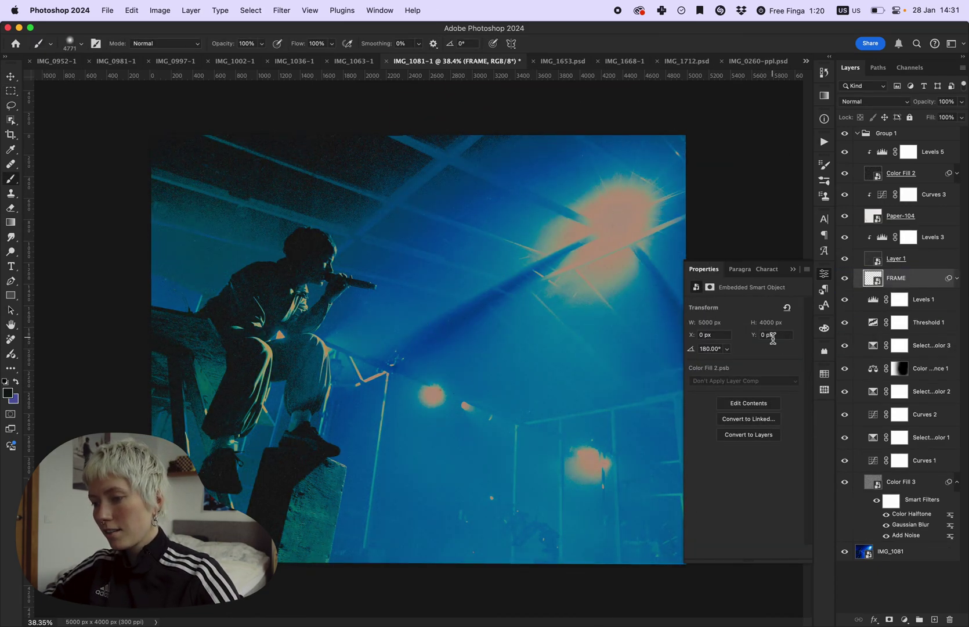
pyautogui.click(924, 460)
pyautogui.click(931, 345)
pyautogui.click(899, 368)
# - Compare the image with Selective Color 2 and Selective Color 3 switched off, and open Selective Color 4 at its Cyans
pyautogui.click(844, 368)
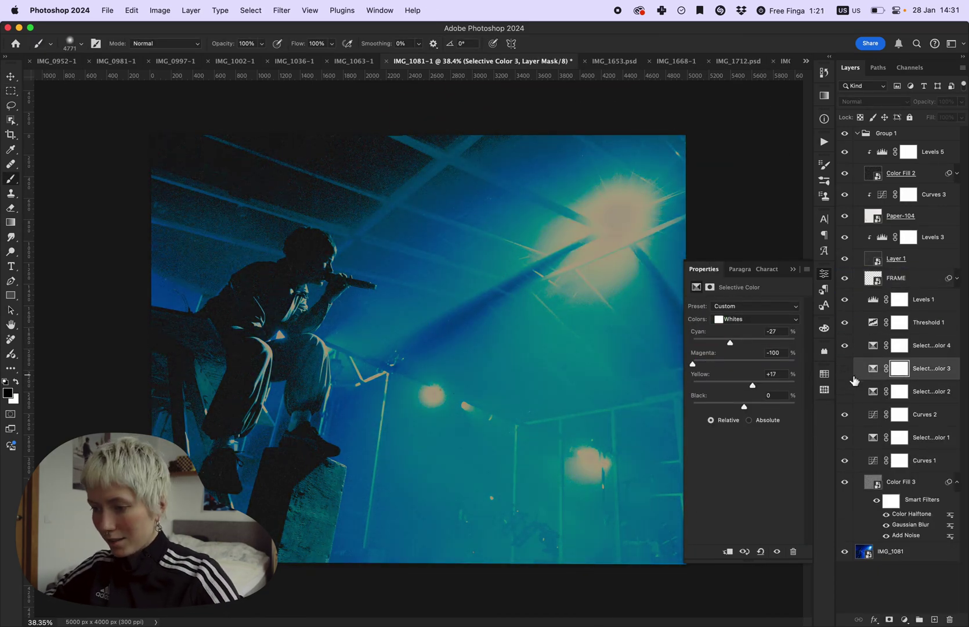
pyautogui.click(845, 367)
pyautogui.click(931, 344)
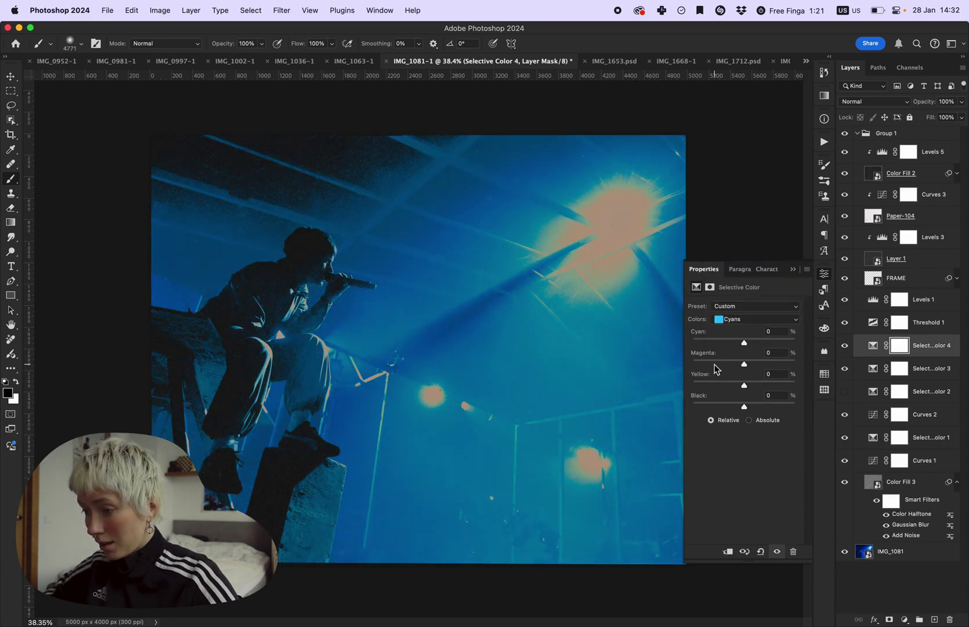
# - Create a new layer directly above IMG_1081 and set up the ATMOS 4 flare brush 4613 at 3053 px, rotated to -19°
pyautogui.hotkey('alt', ',')
pyautogui.press('super+shift+alt+n')
pyautogui.rightClick(481, 354)
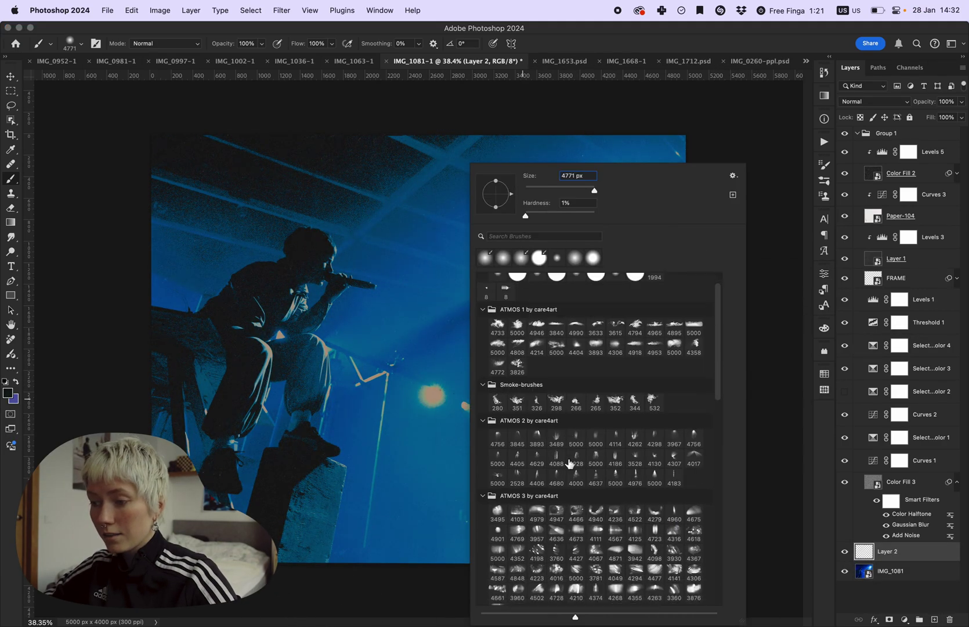
pyautogui.doubleClick(569, 462)
pyautogui.rightClick(473, 359)
pyautogui.moveTo(513, 193); pyautogui.dragTo(511, 202)
# - Stamp white flares over the two lower stage lights and set the flare layer to Pin Light at 61% opacity
pyautogui.click(438, 395)
pyautogui.click(592, 458)
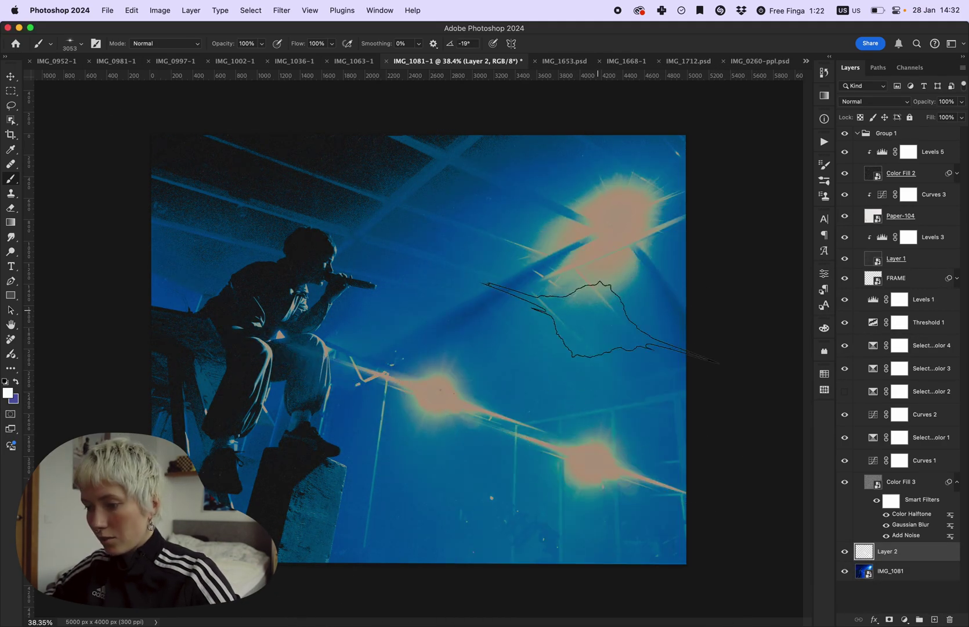
pyautogui.click(873, 101)
pyautogui.click(870, 285)
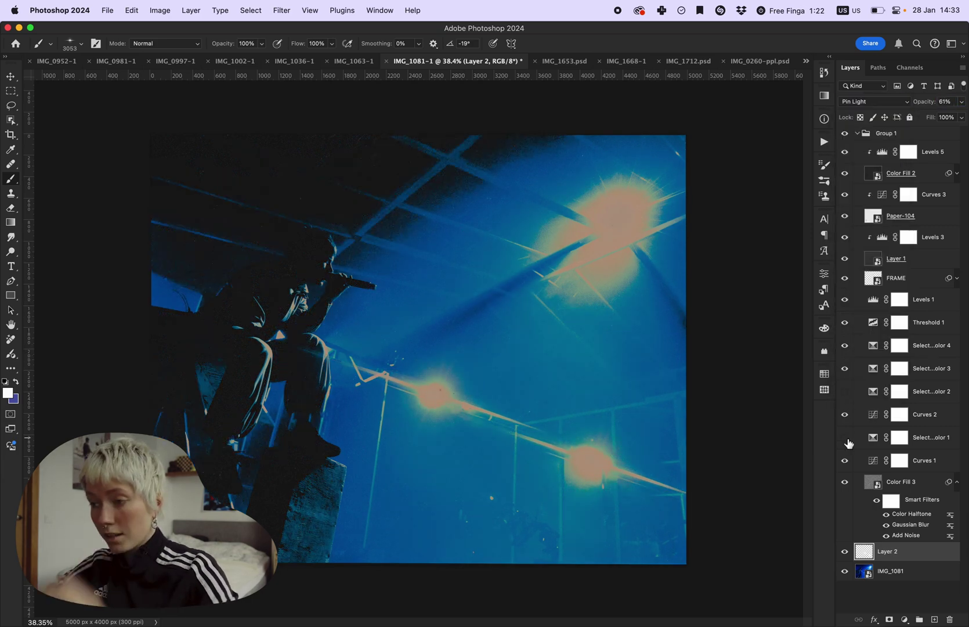
# - Show Selective Color 1 again and reshape the Curves 2 adjustment, including its RGB curve
pyautogui.click(844, 436)
pyautogui.doubleClick(873, 413)
pyautogui.moveTo(754, 383)
pyautogui.mouseDown()
pyautogui.moveTo(756, 406)
pyautogui.moveTo(737, 391)
pyautogui.mouseUp()
pyautogui.hotkey('alt', '2')
pyautogui.moveTo(770, 370); pyautogui.dragTo(768, 366)
# - Show Selective Color 2 again and tune its Cyans to -7% magenta and -43% yellow
pyautogui.click(844, 391)
pyautogui.doubleClick(873, 391)
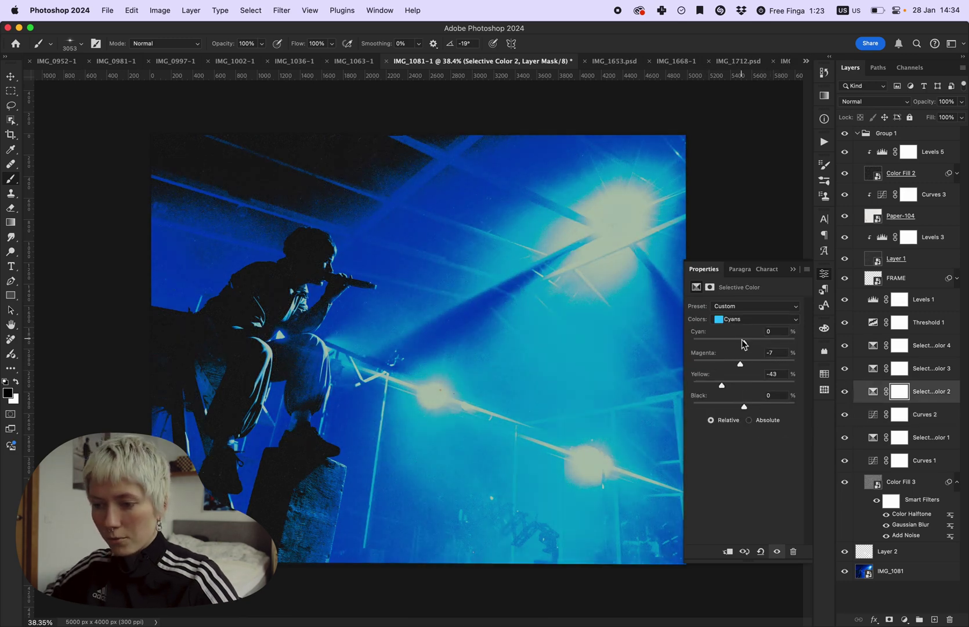
# - Try a threshold level of 40 on the Threshold 1 adjustment
pyautogui.hotkey('alt', ']')
pyautogui.hotkey('alt', ']')
pyautogui.hotkey('alt', ']')
pyautogui.hotkey('alt', ']')
pyautogui.hotkey('alt', '[')
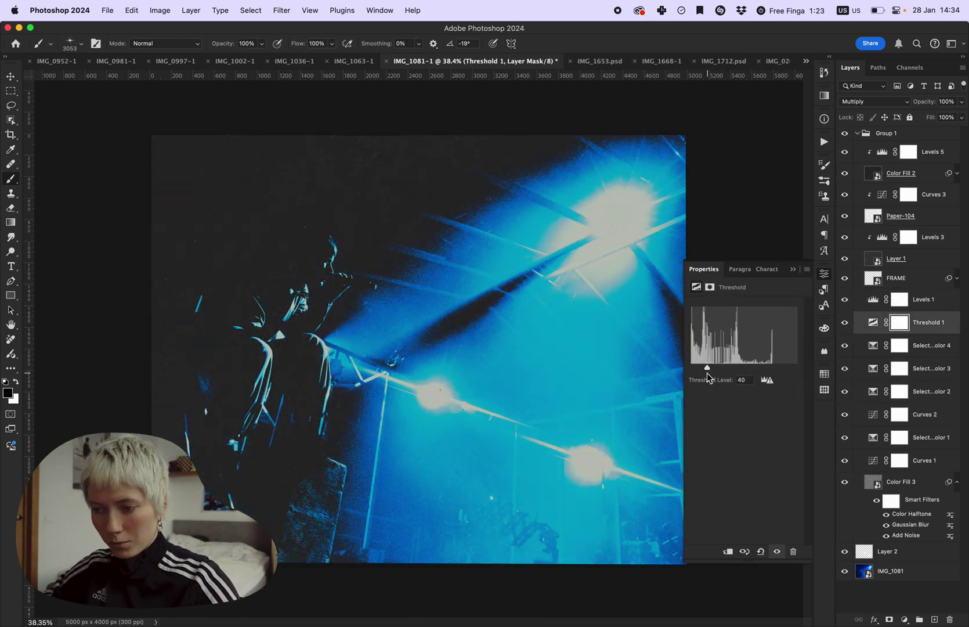
# - Create a new layer directly above IMG_1081 and remove the equipment silhouettes at the photo's lower edge with the Healing Brush
pyautogui.hotkey('alt', ',')
pyautogui.press('super+shift+alt+n')
pyautogui.press('x')
pyautogui.rightClick(673, 574)
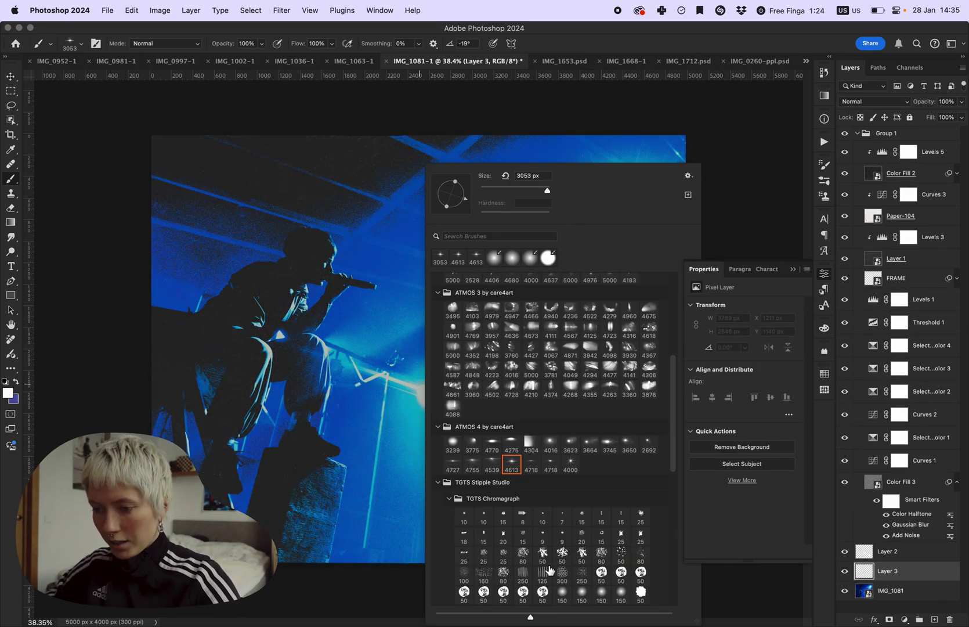
pyautogui.press('Escape')
pyautogui.press('j')
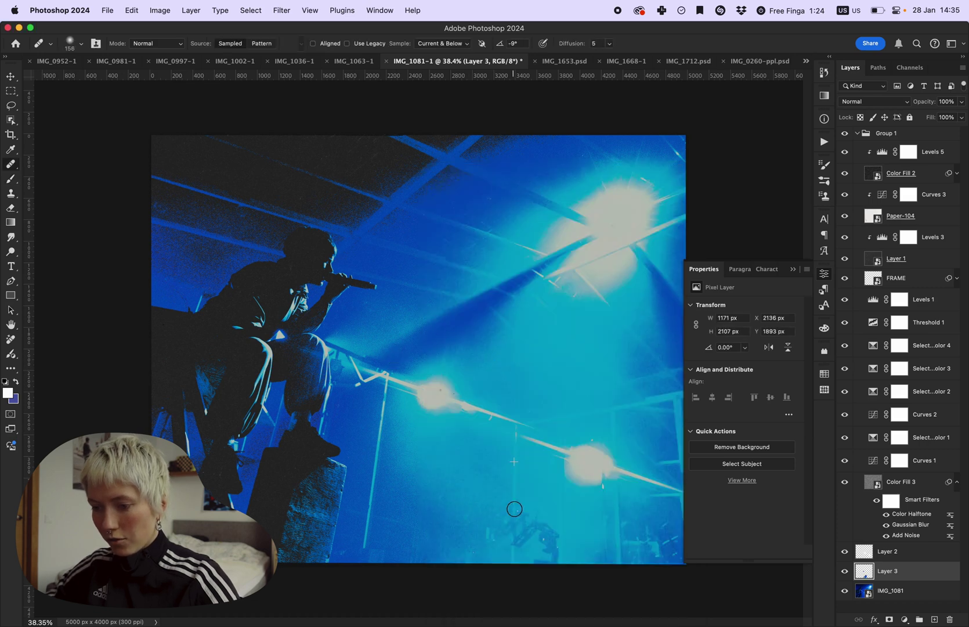
pyautogui.click(793, 269)
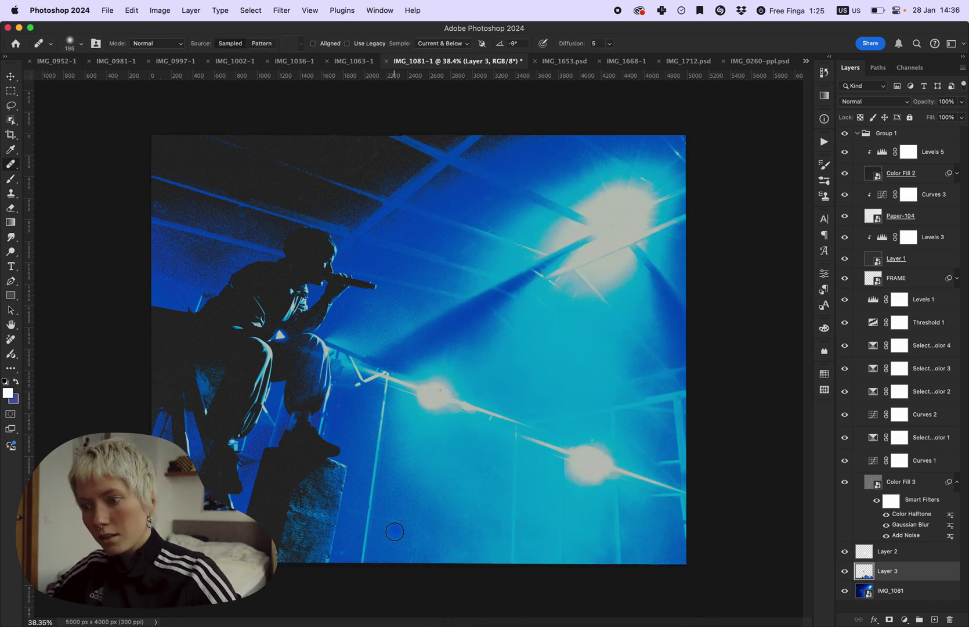
# - Heal the small marks along the dark beam below the large light and around the lower-right flare
pyautogui.scroll(5, 566, 332)
pyautogui.moveTo(500, 303); pyautogui.dragTo(470, 303)
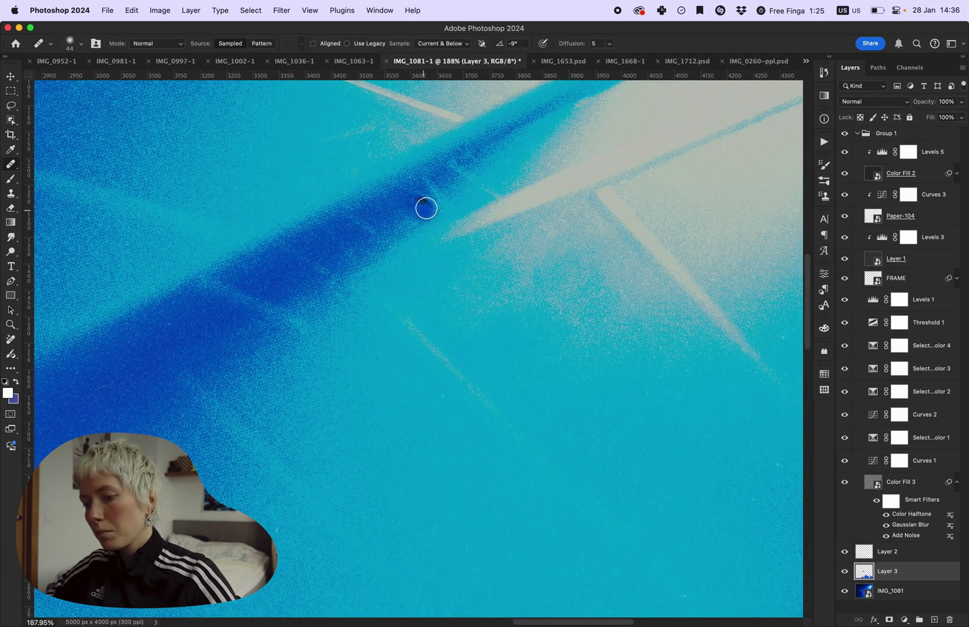
pyautogui.scroll(-3, 411, 234)
pyautogui.scroll(-4, 514, 389)
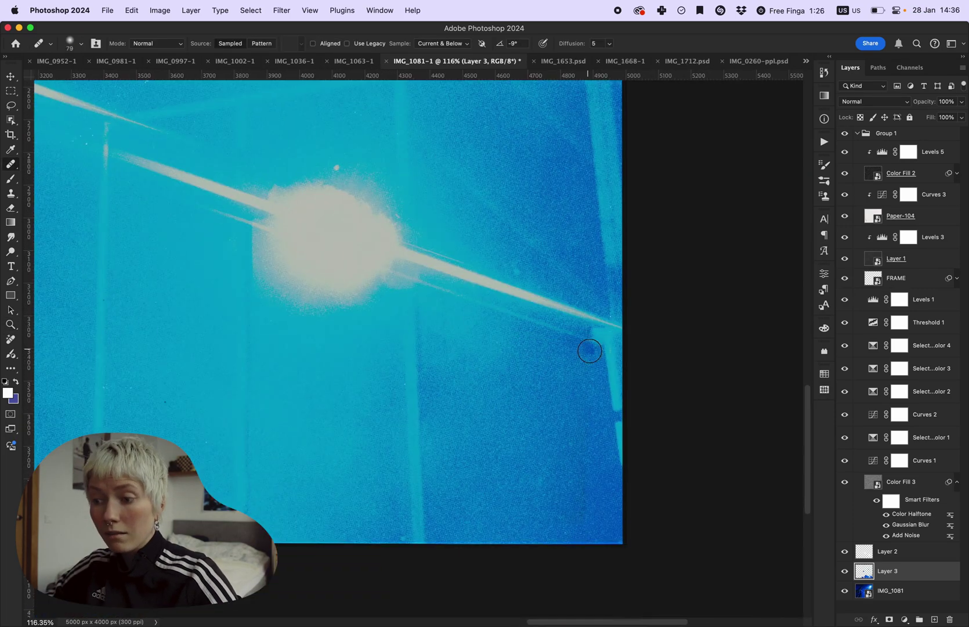
# - Heal the bright marks on the blue backdrop behind the singer and save the document as IMG_1081.psd
pyautogui.scroll(4, 536, 153)
pyautogui.scroll(-6, 340, 348)
pyautogui.scroll(8, 340, 348)
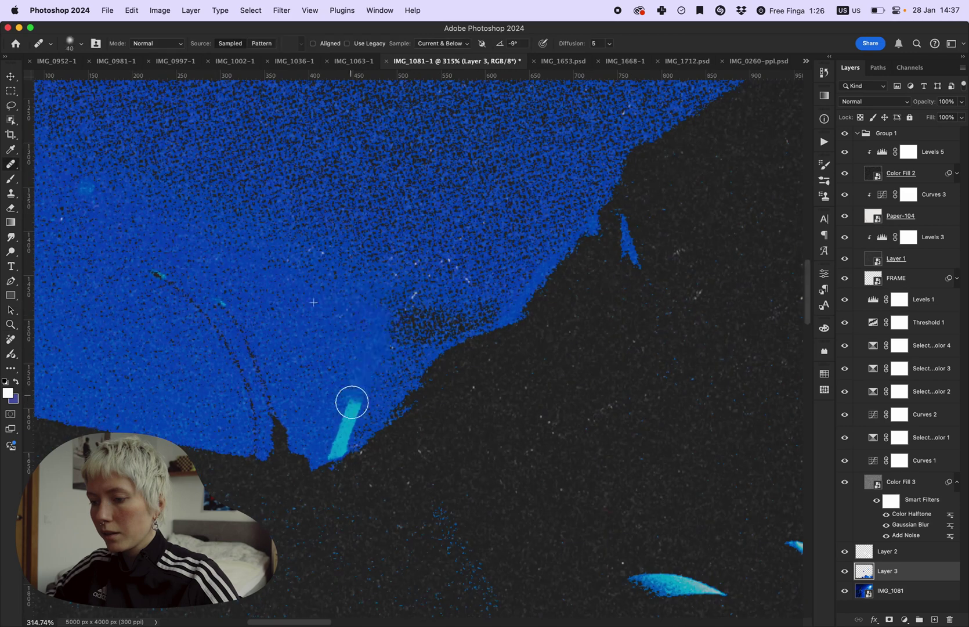
pyautogui.press('super+0')
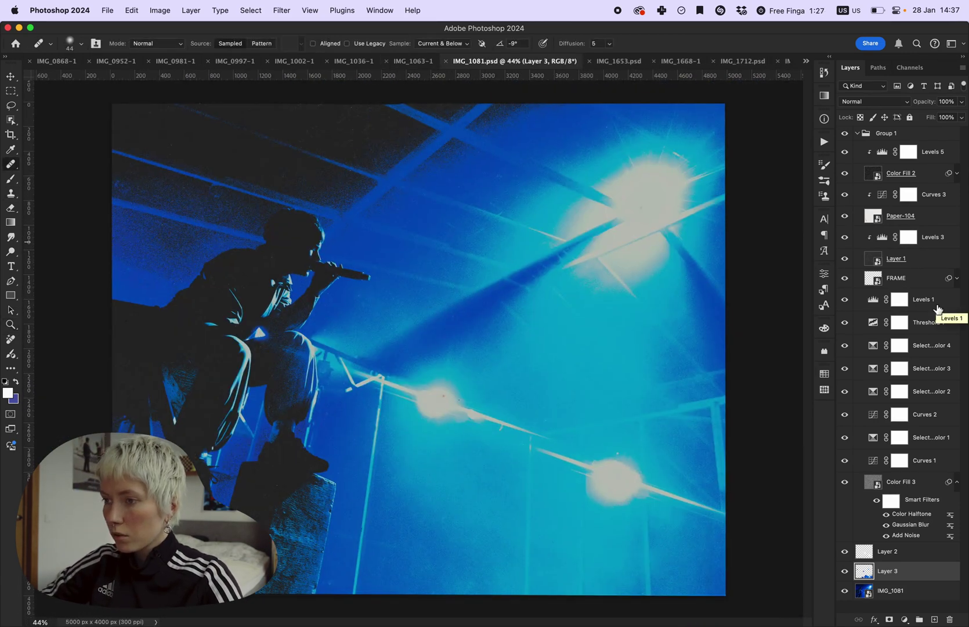
# - Try a new Curves adjustment above Selective Color 4, bending its Blue and Green channels
pyautogui.doubleClick(872, 345)
pyautogui.click(737, 293)
pyautogui.moveTo(745, 363); pyautogui.dragTo(766, 383)
pyautogui.moveTo(776, 364)
pyautogui.mouseDown()
pyautogui.moveTo(743, 365)
pyautogui.moveTo(779, 363)
pyautogui.mouseUp()
pyautogui.hotkey('alt', '4')
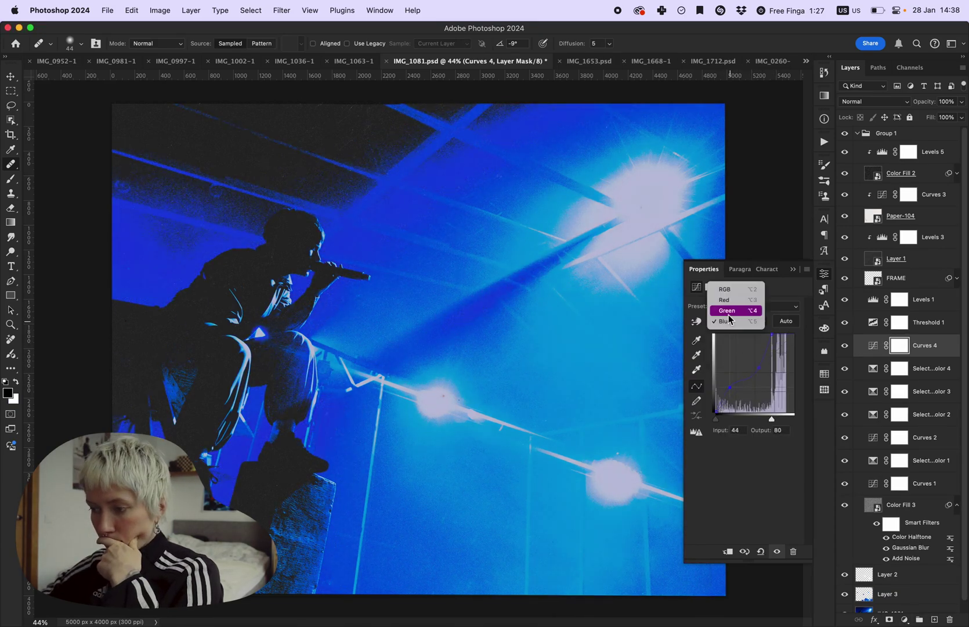
# - Select Layer 2 with the Brush tool and open the brush presets at the ATMOS 4 set
pyautogui.scroll(-3, 418, 348)
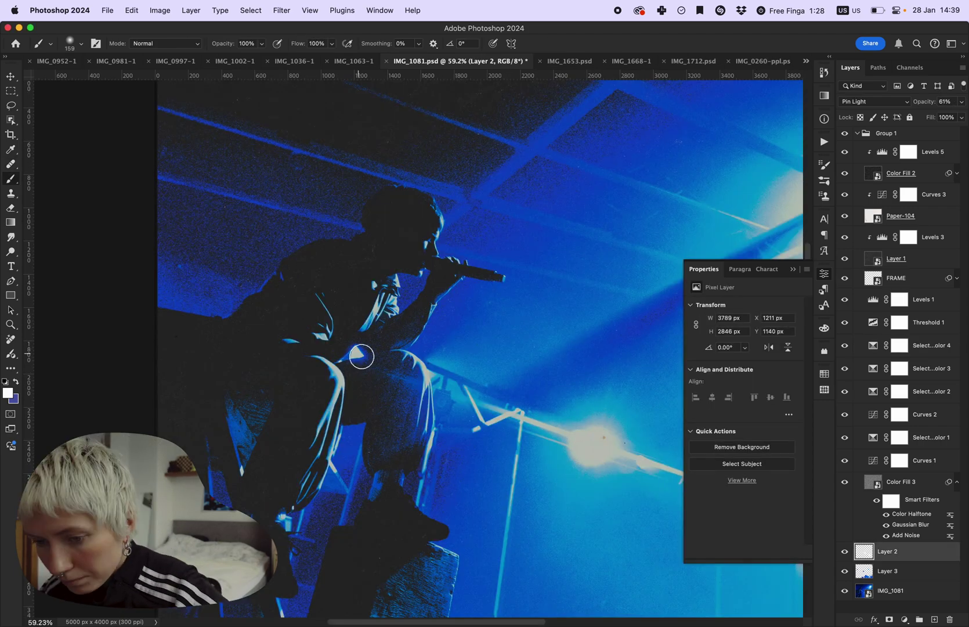
pyautogui.rightClick(445, 188)
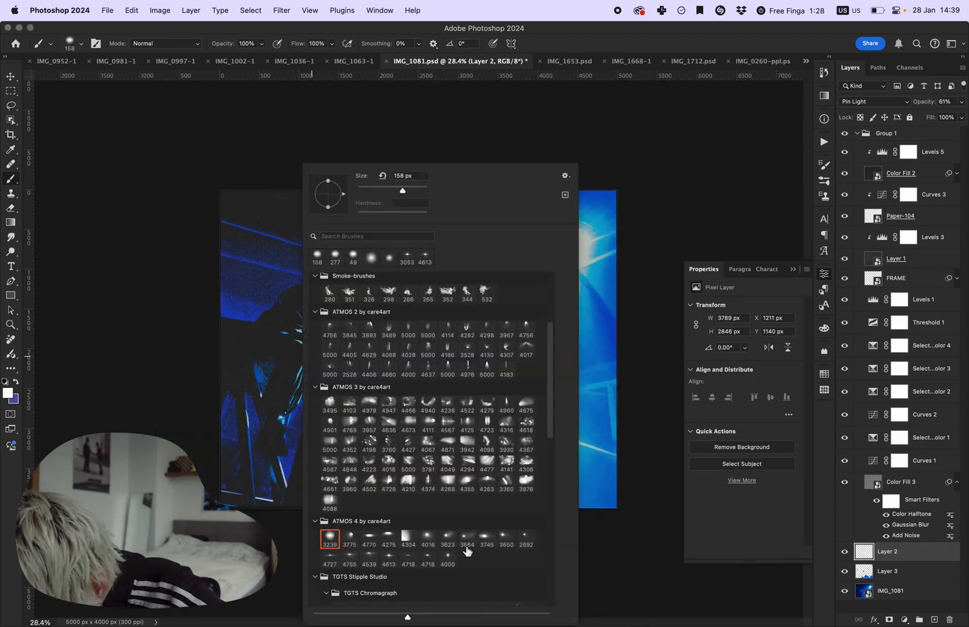